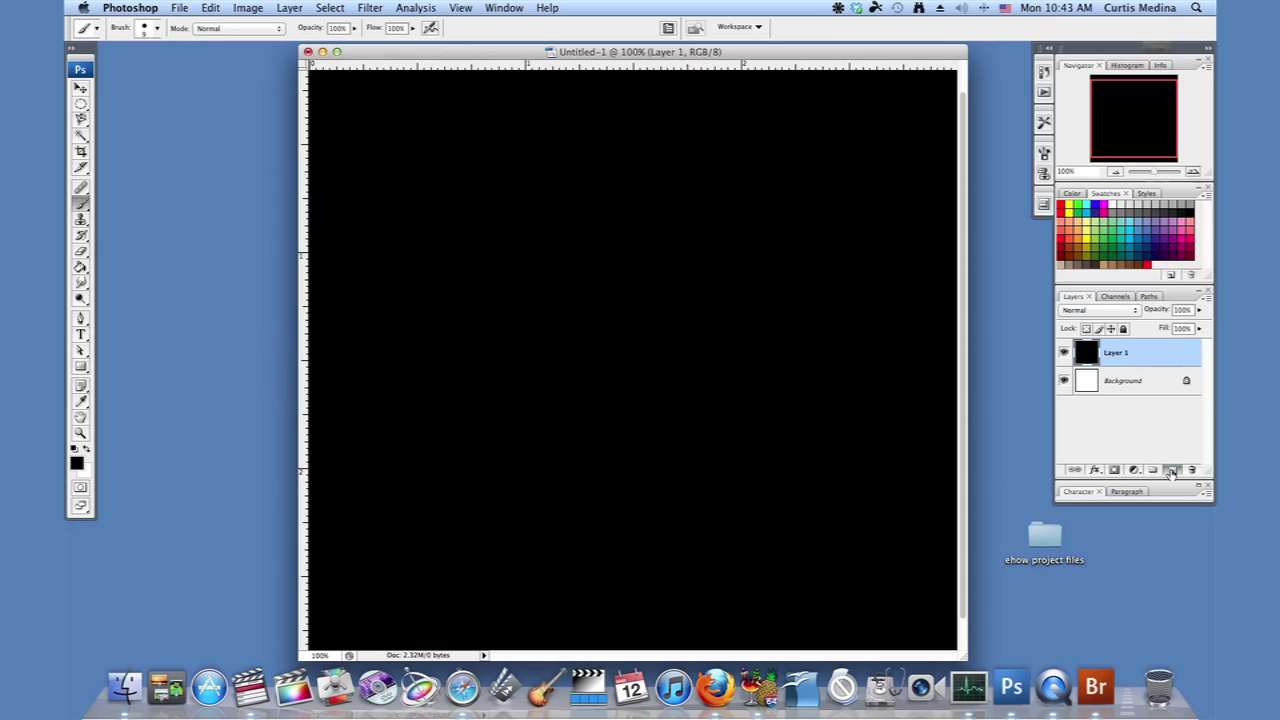
- Add a new layer above the black layer and set the foreground color to orange-red ff6637
{"action": "left_click", "coordinate": [1152, 470]}
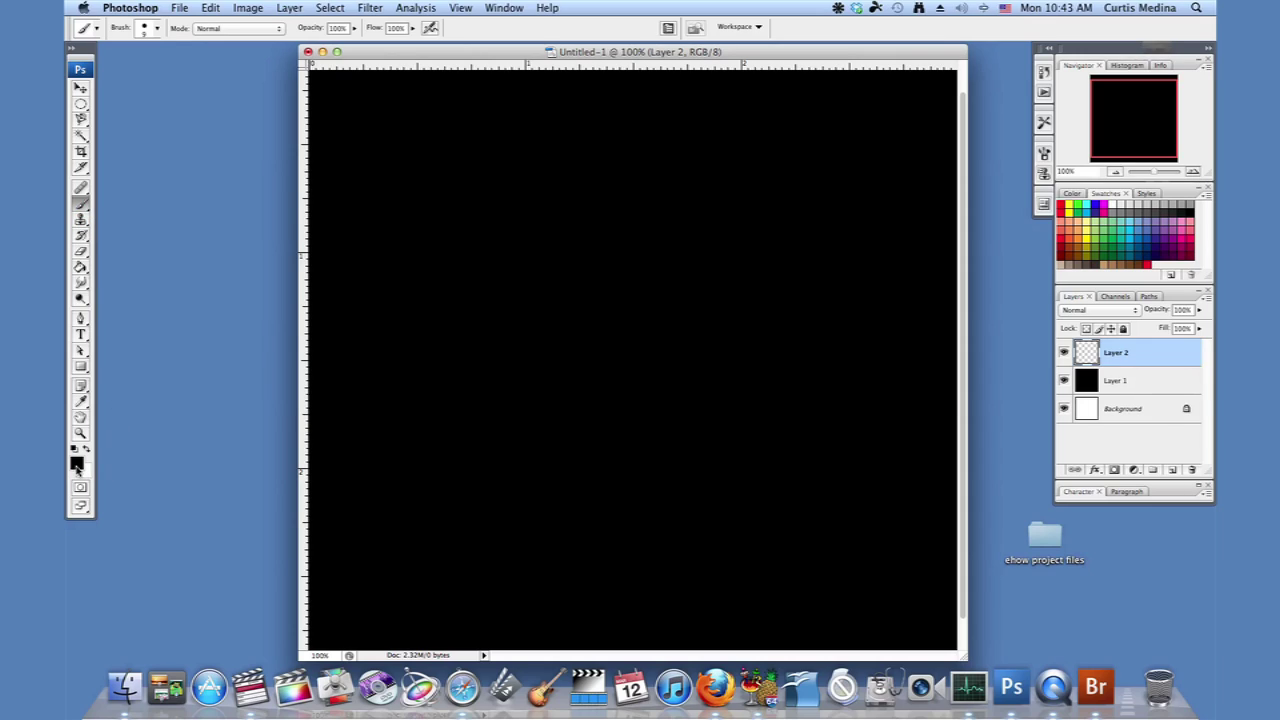
{"action": "left_click", "coordinate": [77, 459]}
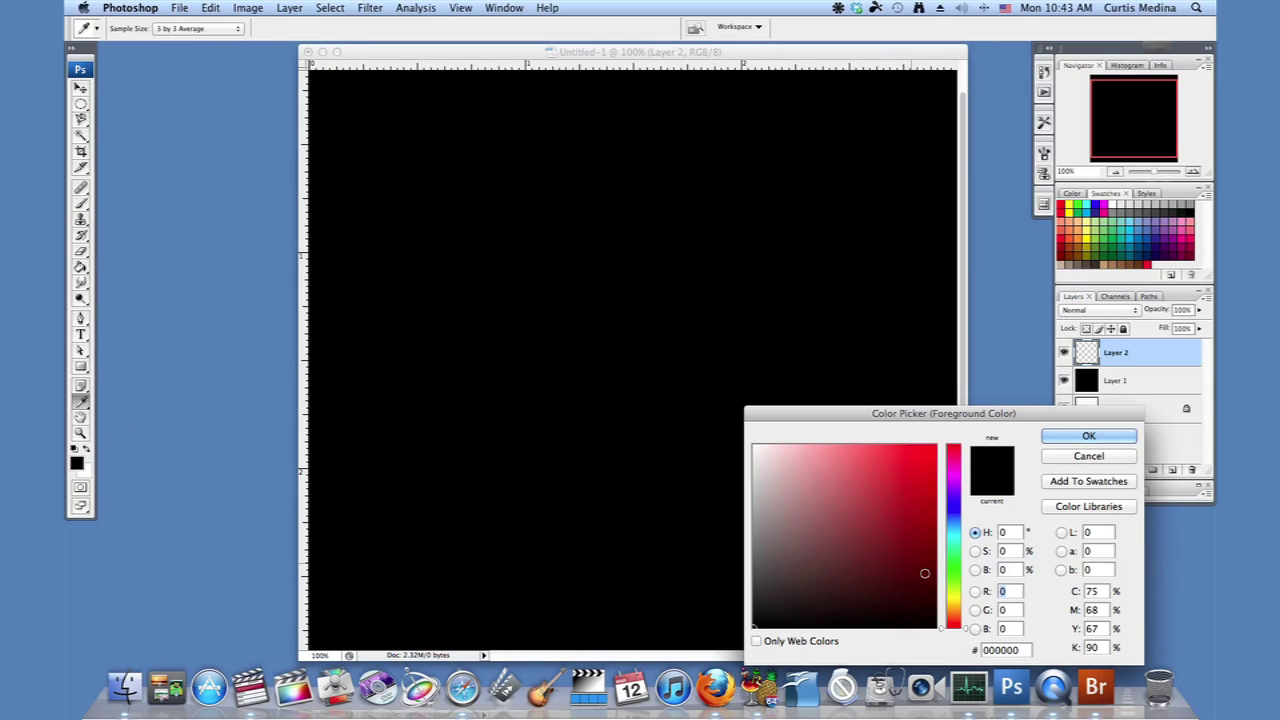
{"action": "left_click", "coordinate": [960, 620]}
{"action": "left_click_drag", "start_coordinate": [960, 620], "coordinate": [960, 623]}
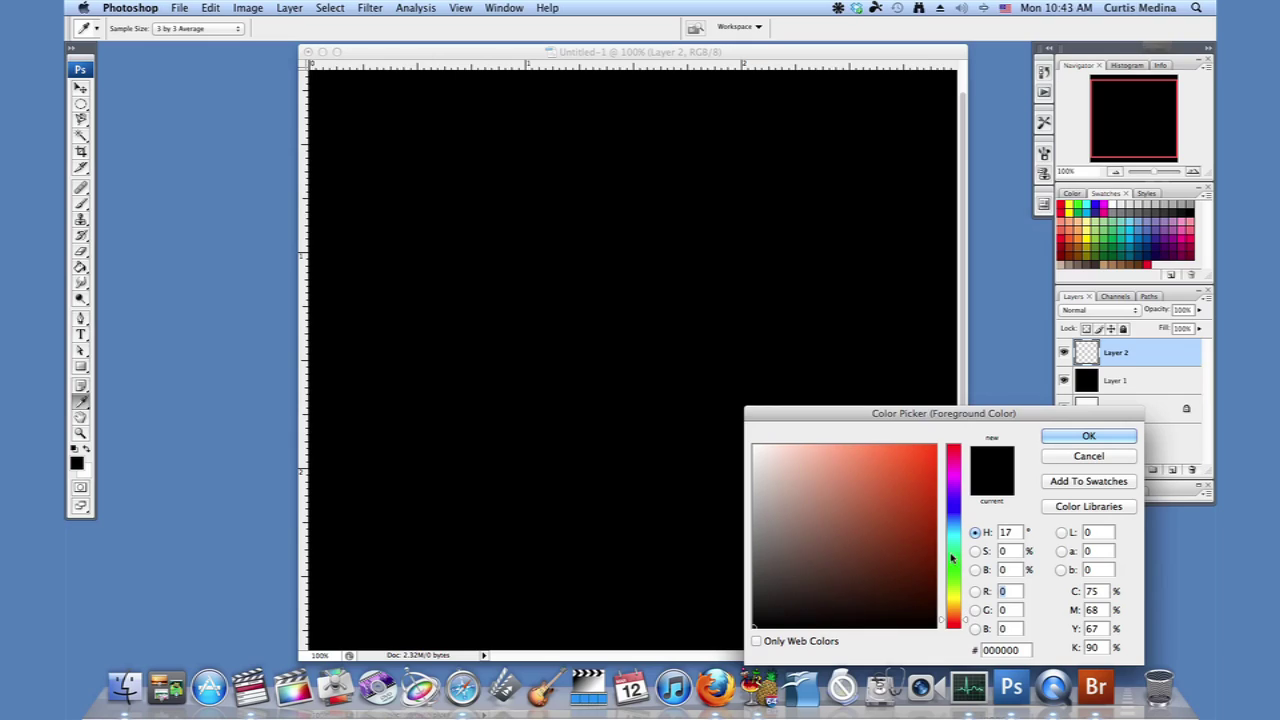
{"action": "left_click", "coordinate": [906, 447]}
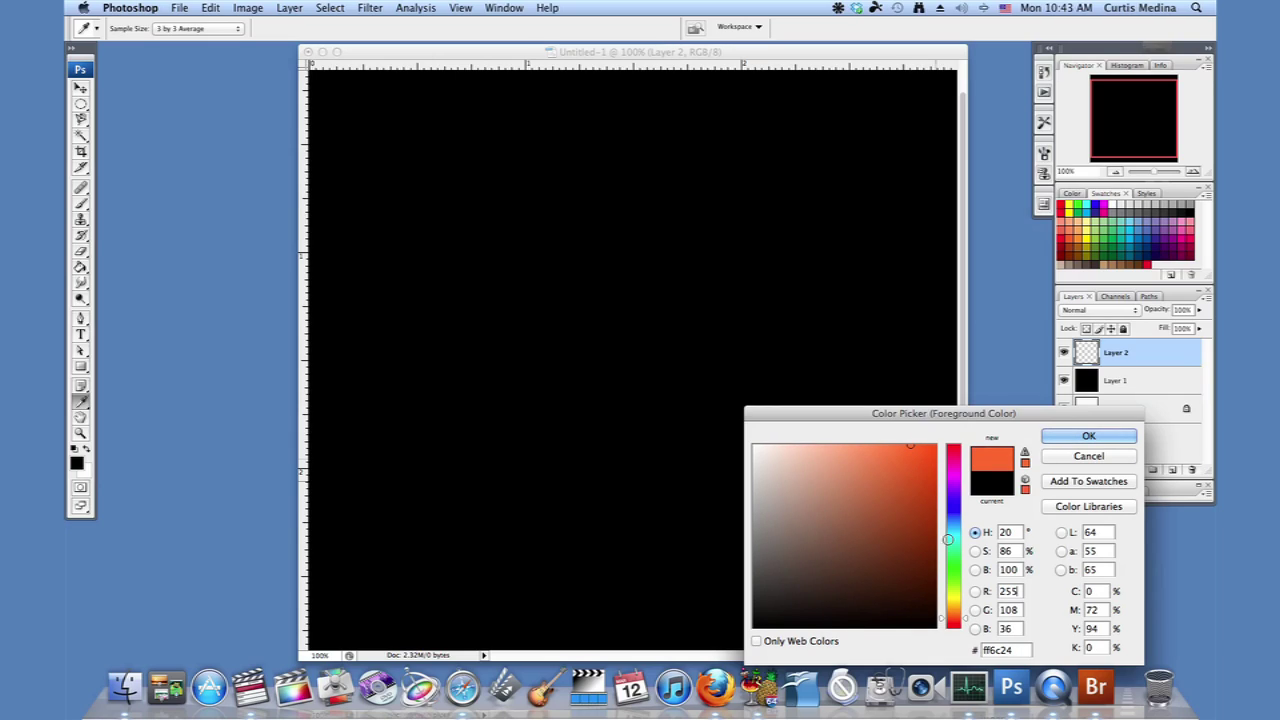
{"action": "left_click", "coordinate": [958, 624]}
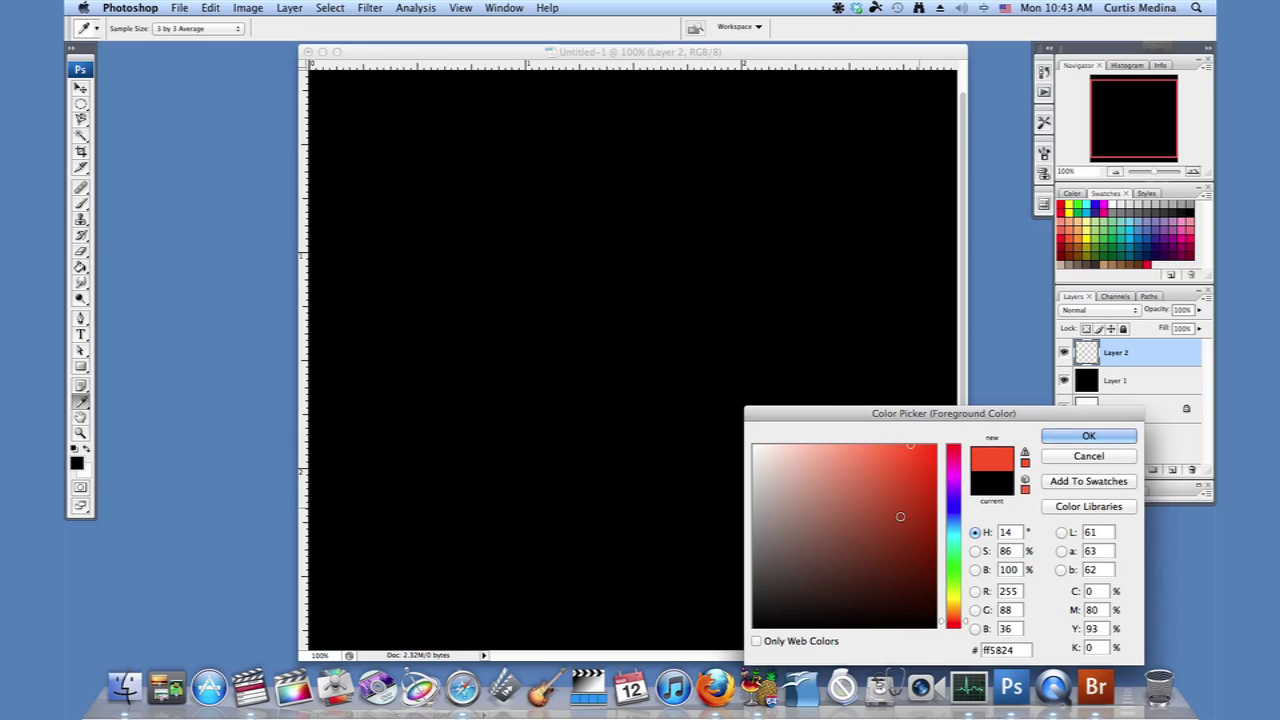
{"action": "left_click", "coordinate": [897, 446]}
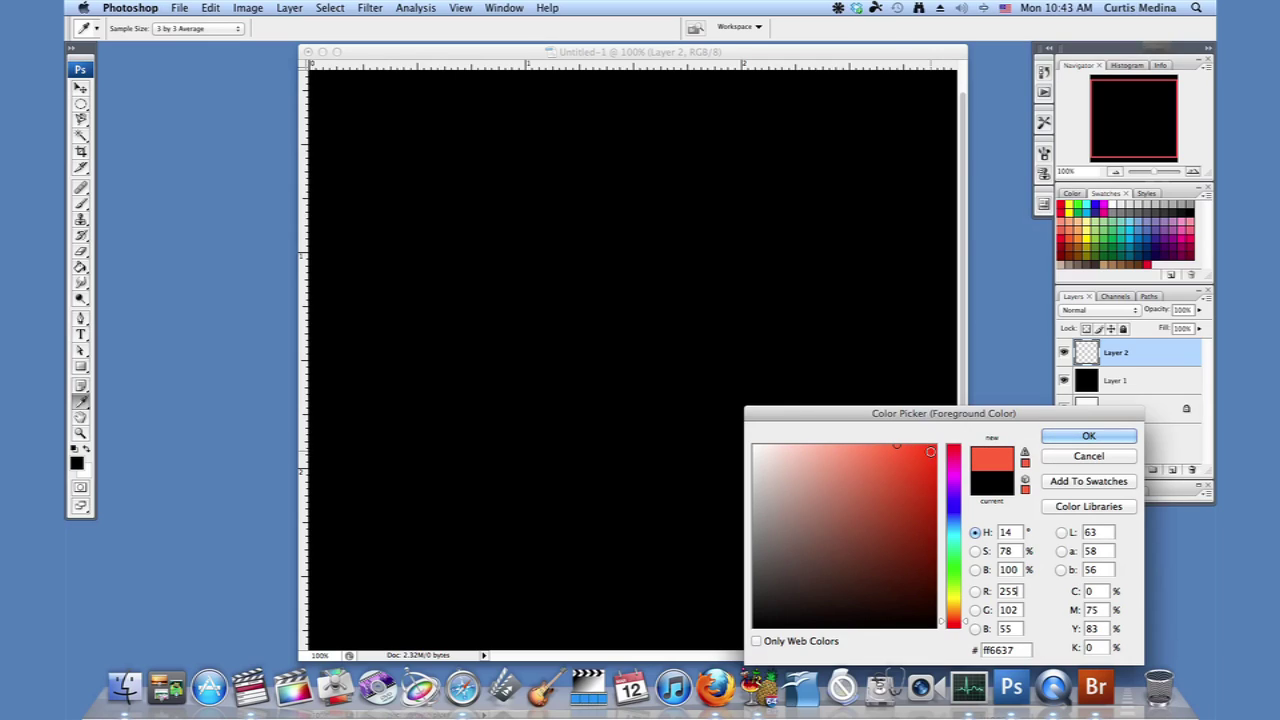
{"action": "key", "text": "Return"}
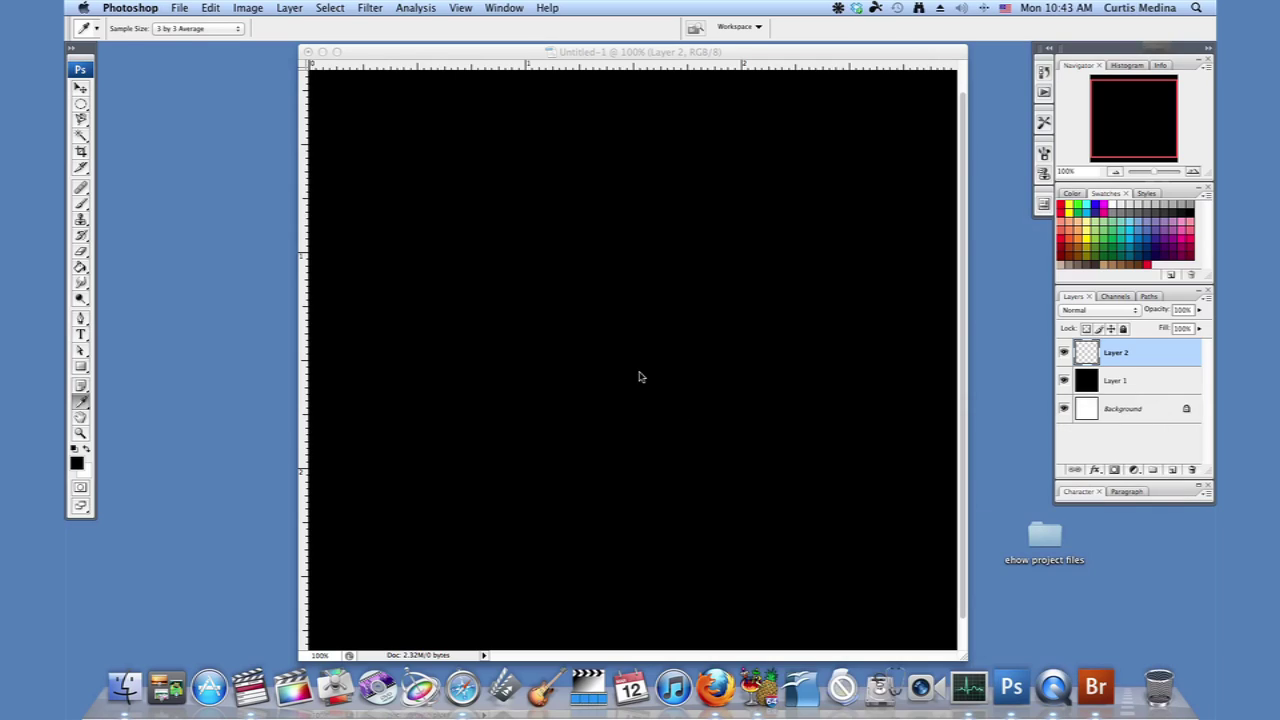
- Choose the 19 px hard round pressure-sensitive tip for the Brush tool and enlarge its diameter to 65 px
{"action": "key", "text": "b"}
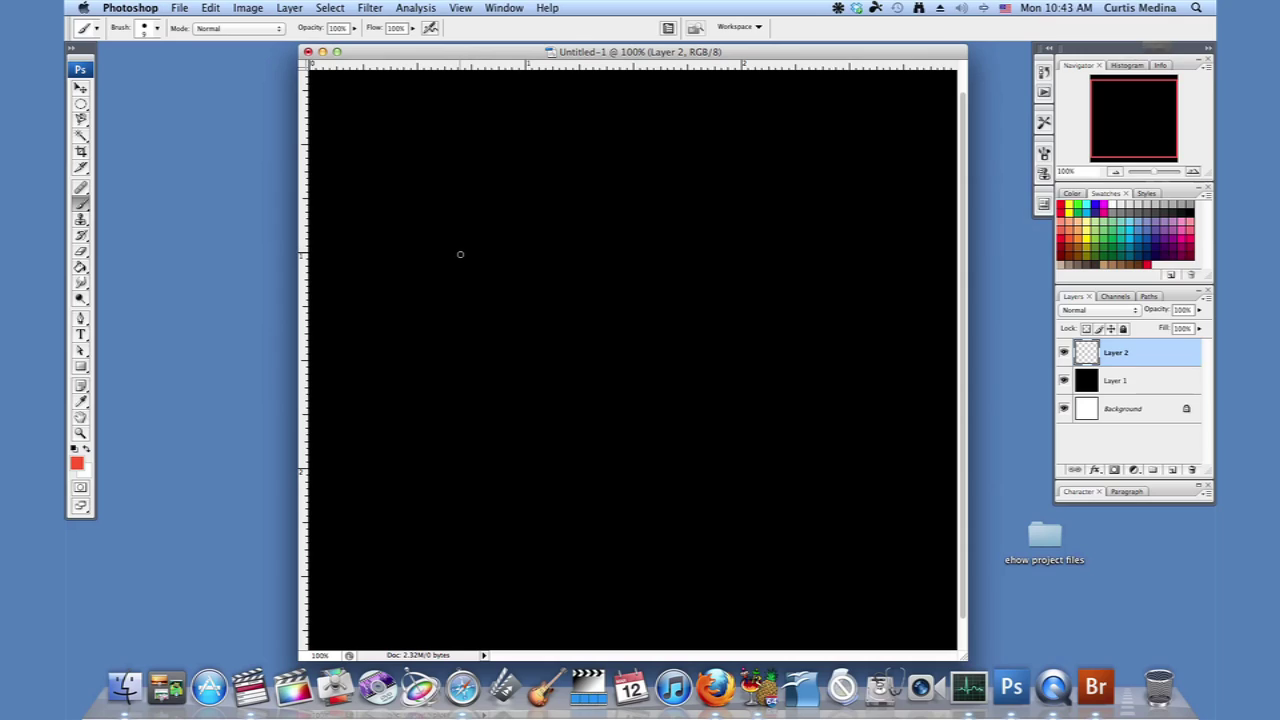
{"action": "right_click", "coordinate": [461, 255]}
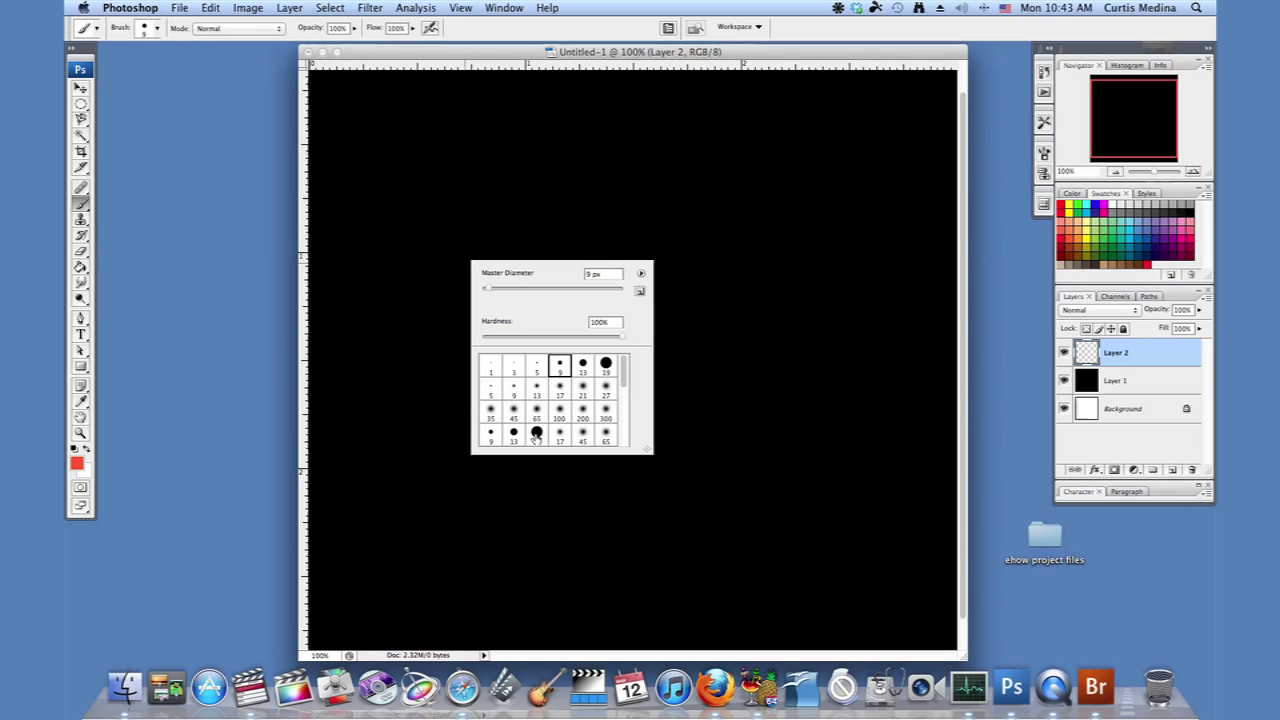
{"action": "left_click", "coordinate": [537, 435]}
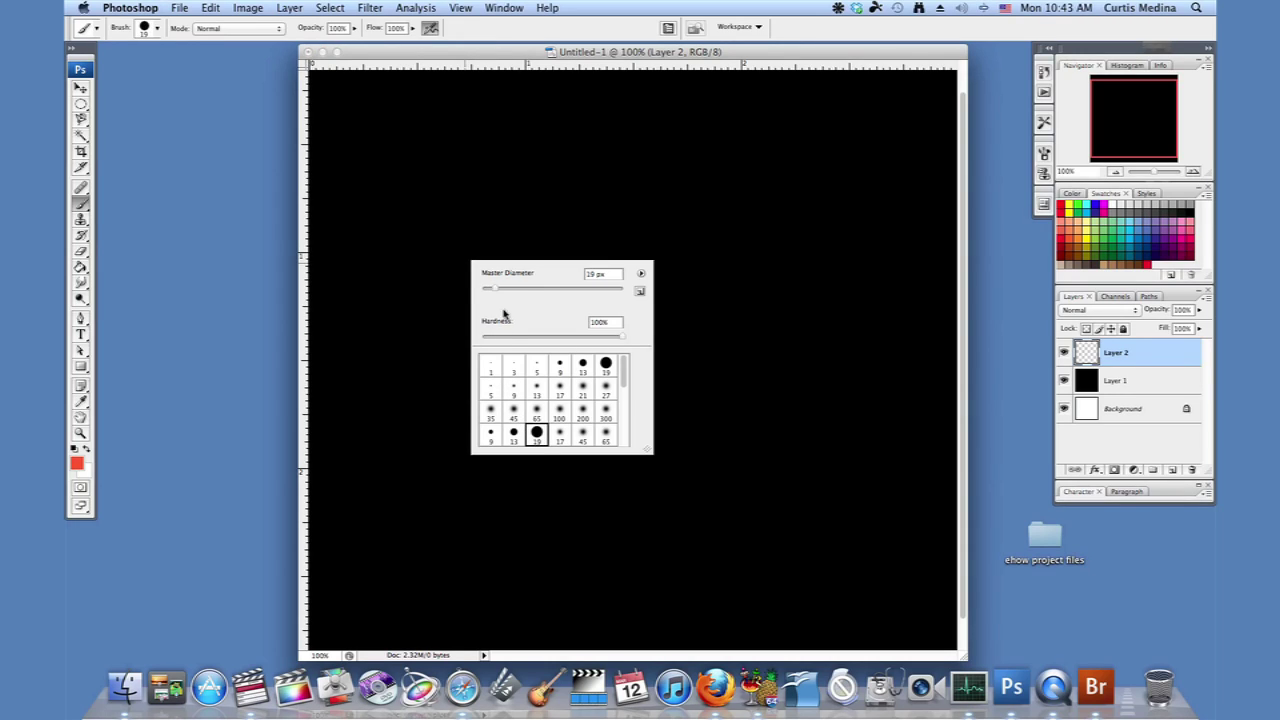
{"action": "left_click_drag", "start_coordinate": [522, 290], "coordinate": [528, 288]}
{"action": "left_click", "coordinate": [680, 58]}
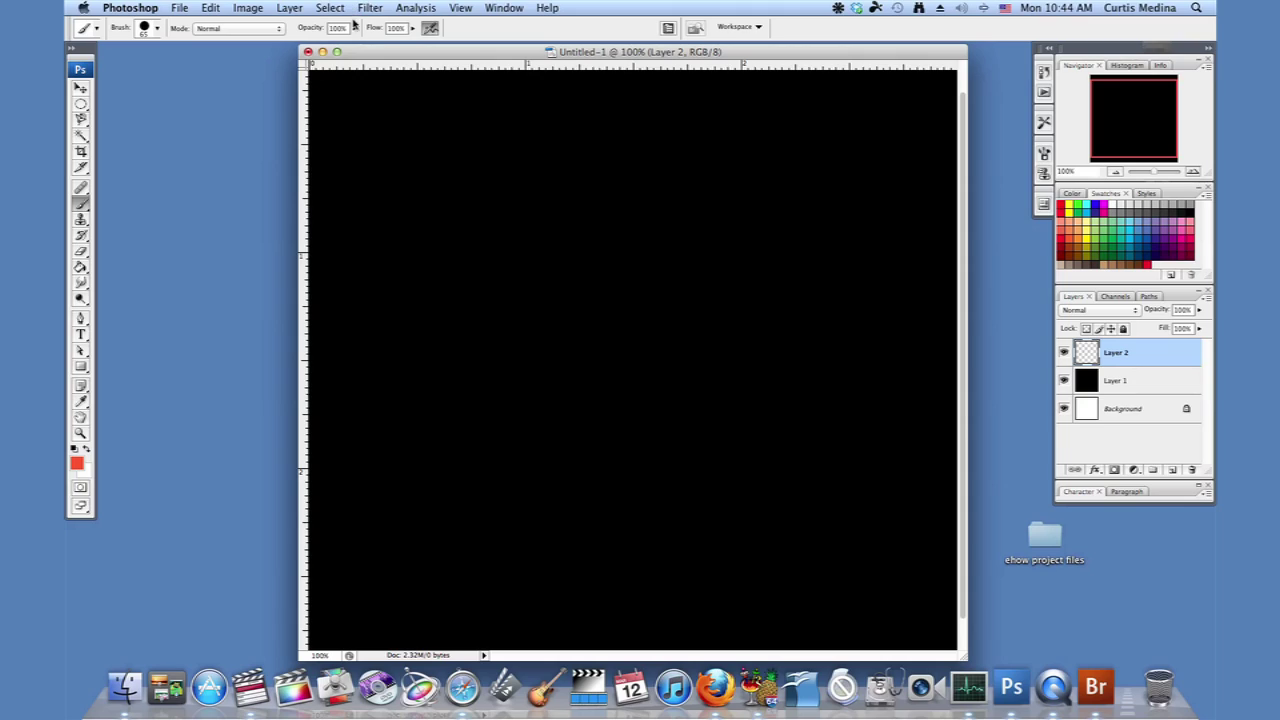
- Lower the brush opacity to 71%
{"action": "left_click", "coordinate": [354, 29]}
{"action": "left_click_drag", "start_coordinate": [315, 48], "coordinate": [336, 50]}
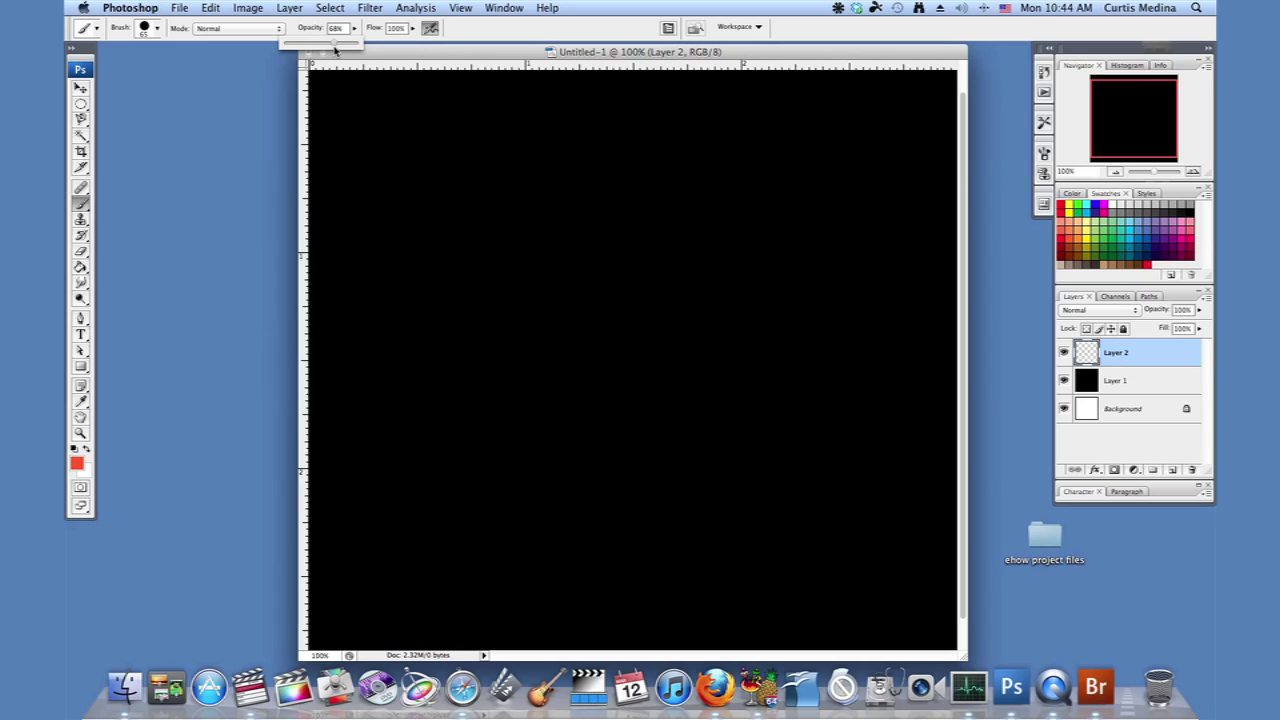
{"action": "left_click", "coordinate": [420, 62]}
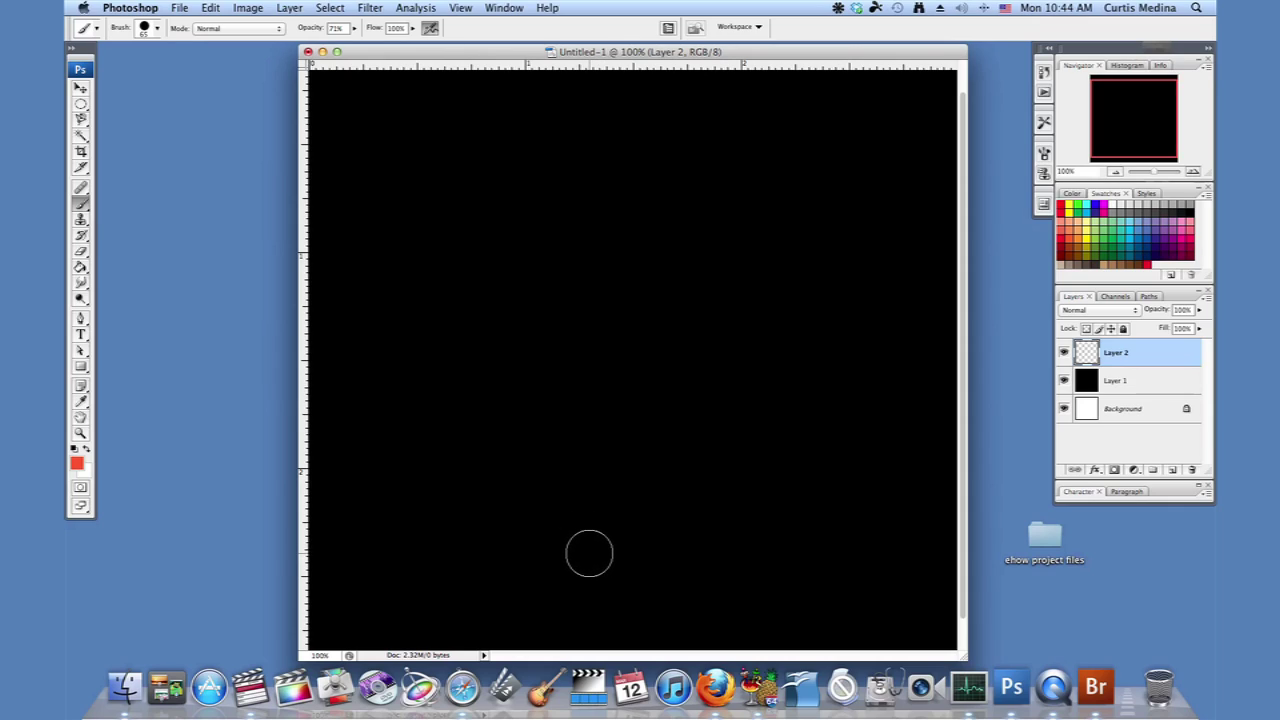
- Paint a dense fan of overlapping, curved flame strokes on the new layer, spreading upward from a shared base at the canvas's lower center
{"action": "mouse_move", "coordinate": [603, 557]}
{"action": "left_mouse_down"}
{"action": "mouse_move", "coordinate": [534, 466]}
{"action": "mouse_move", "coordinate": [498, 312]}
{"action": "left_mouse_up"}
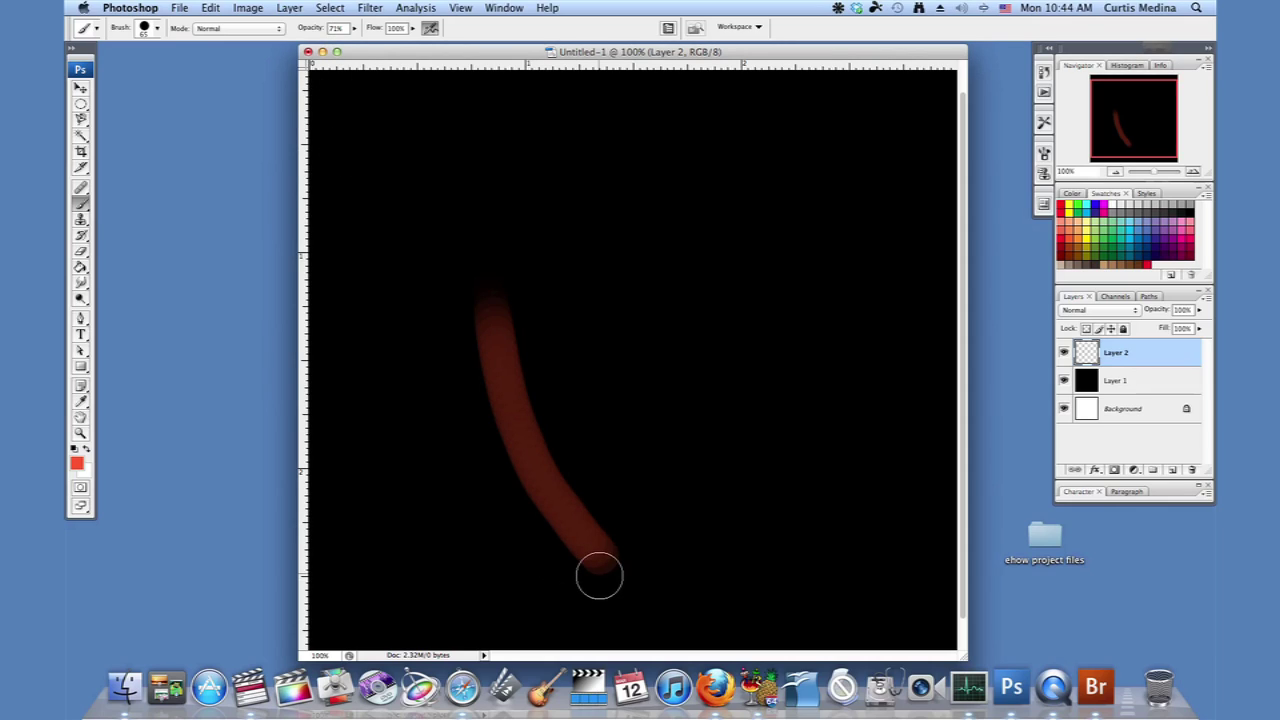
{"action": "left_click_drag", "start_coordinate": [600, 566], "coordinate": [562, 452]}
{"action": "left_click_drag", "start_coordinate": [544, 285], "coordinate": [585, 488]}
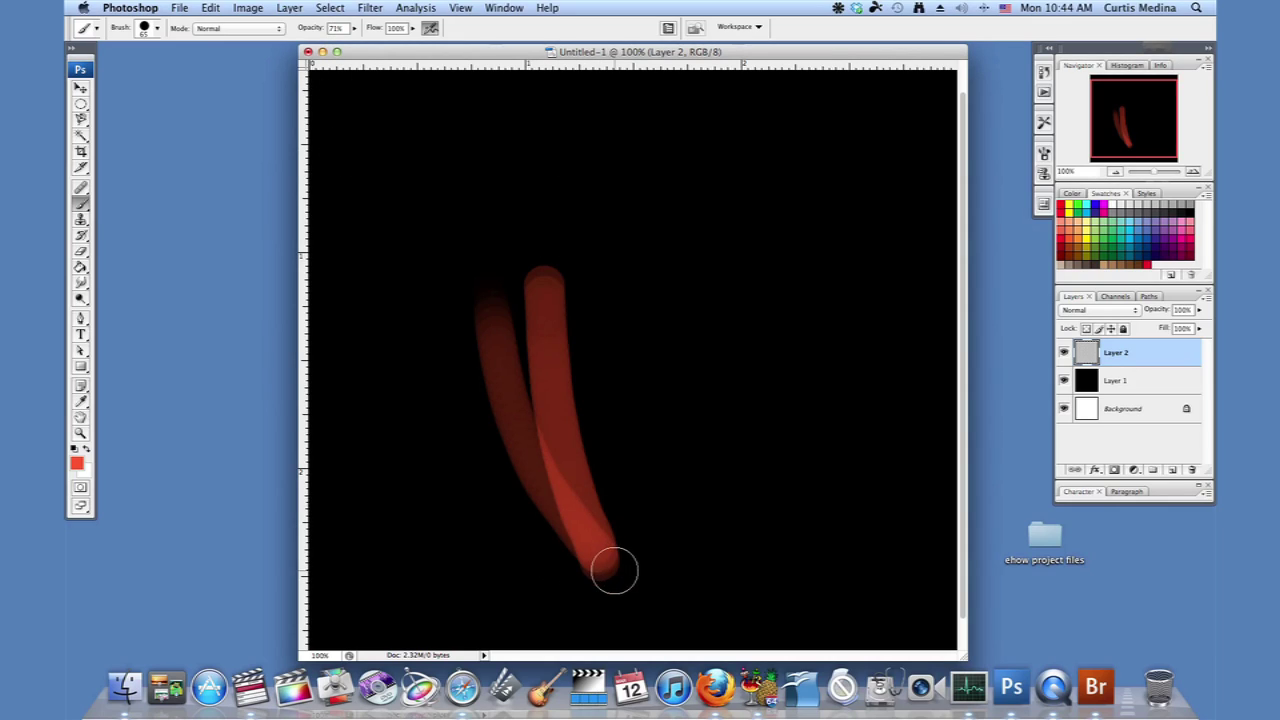
{"action": "left_click_drag", "start_coordinate": [614, 570], "coordinate": [589, 280]}
{"action": "left_click_drag", "start_coordinate": [614, 563], "coordinate": [693, 265]}
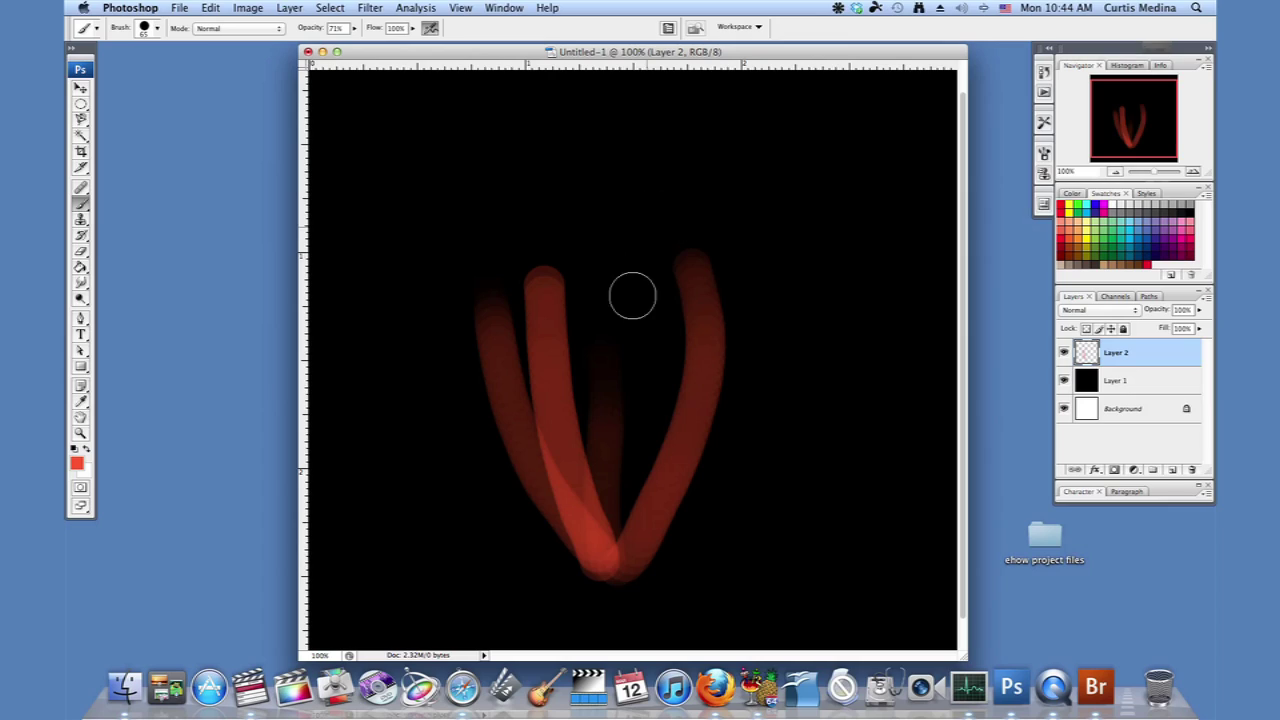
{"action": "left_click_drag", "start_coordinate": [614, 548], "coordinate": [722, 342]}
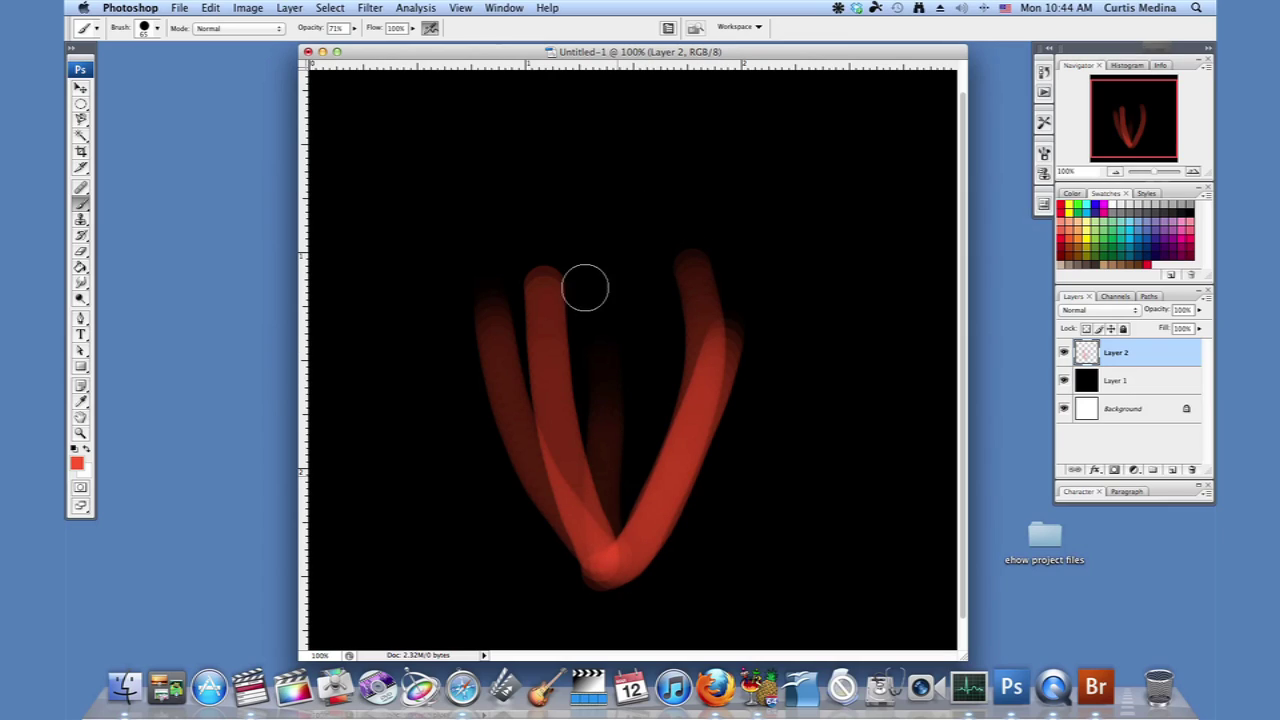
{"action": "left_click_drag", "start_coordinate": [585, 288], "coordinate": [606, 466]}
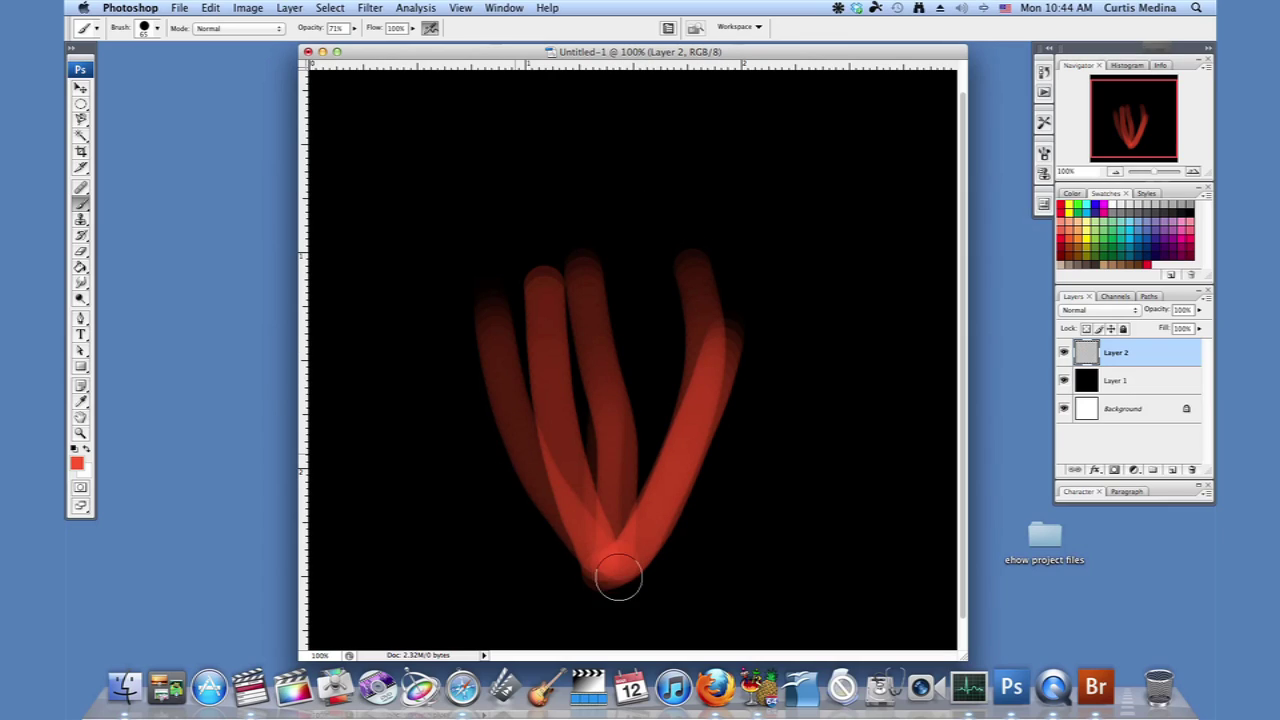
{"action": "left_click_drag", "start_coordinate": [517, 437], "coordinate": [606, 566]}
{"action": "left_click_drag", "start_coordinate": [434, 417], "coordinate": [594, 572]}
{"action": "mouse_move", "coordinate": [480, 314]}
{"action": "left_mouse_down"}
{"action": "mouse_move", "coordinate": [590, 538]}
{"action": "mouse_move", "coordinate": [620, 527]}
{"action": "mouse_move", "coordinate": [603, 223]}
{"action": "left_mouse_up"}
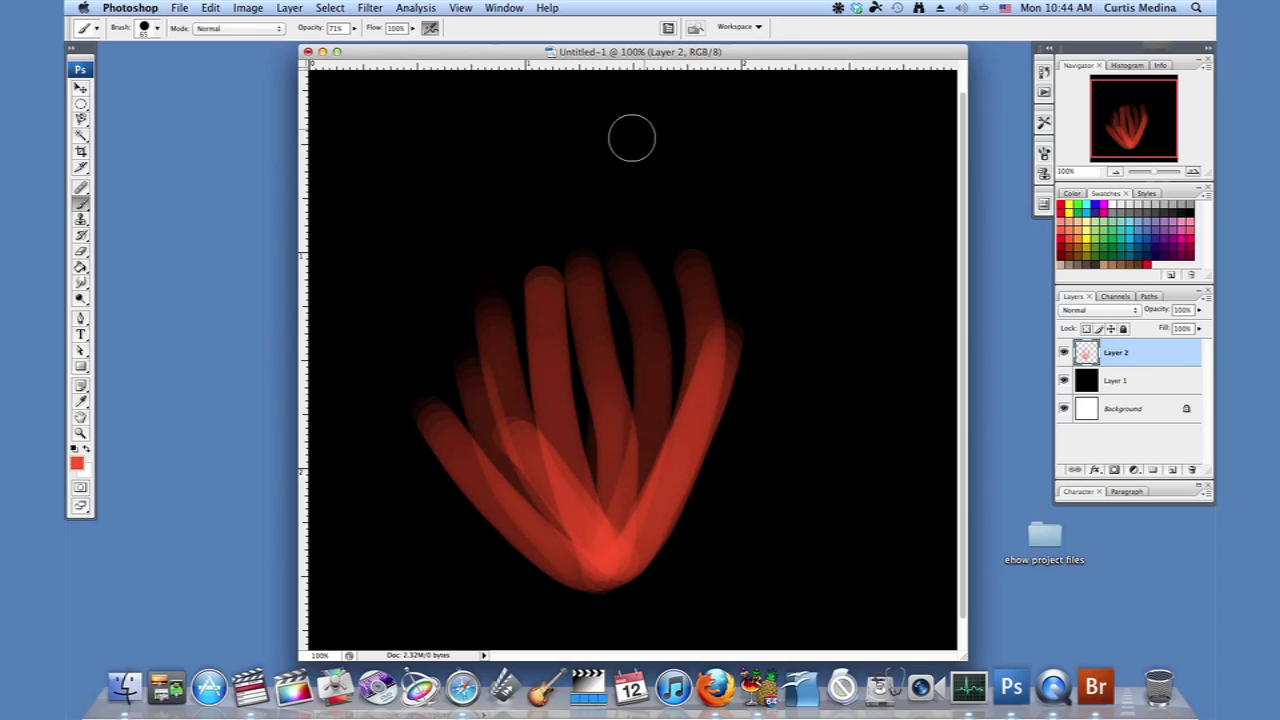
{"action": "left_click_drag", "start_coordinate": [631, 134], "coordinate": [669, 398]}
{"action": "left_click_drag", "start_coordinate": [612, 520], "coordinate": [597, 238]}
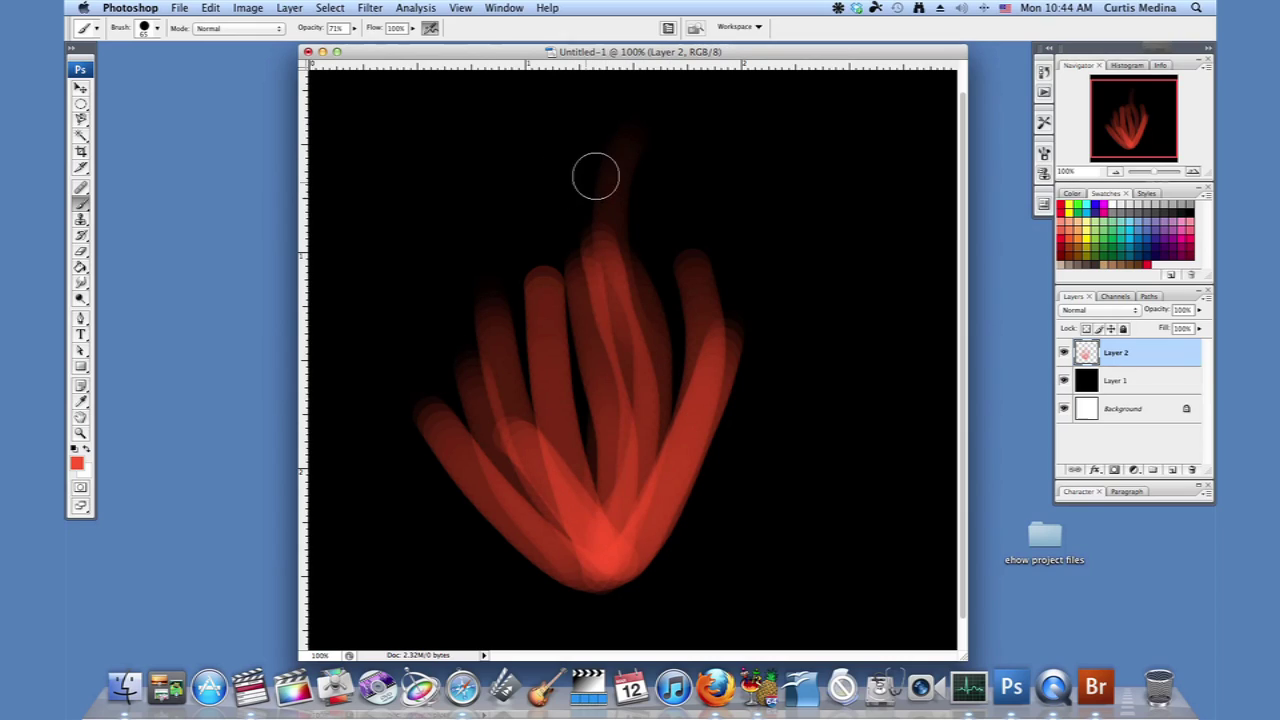
{"action": "mouse_move", "coordinate": [440, 492]}
{"action": "left_mouse_down"}
{"action": "mouse_move", "coordinate": [595, 565]}
{"action": "mouse_move", "coordinate": [726, 457]}
{"action": "left_mouse_up"}
{"action": "left_click_drag", "start_coordinate": [603, 517], "coordinate": [548, 290]}
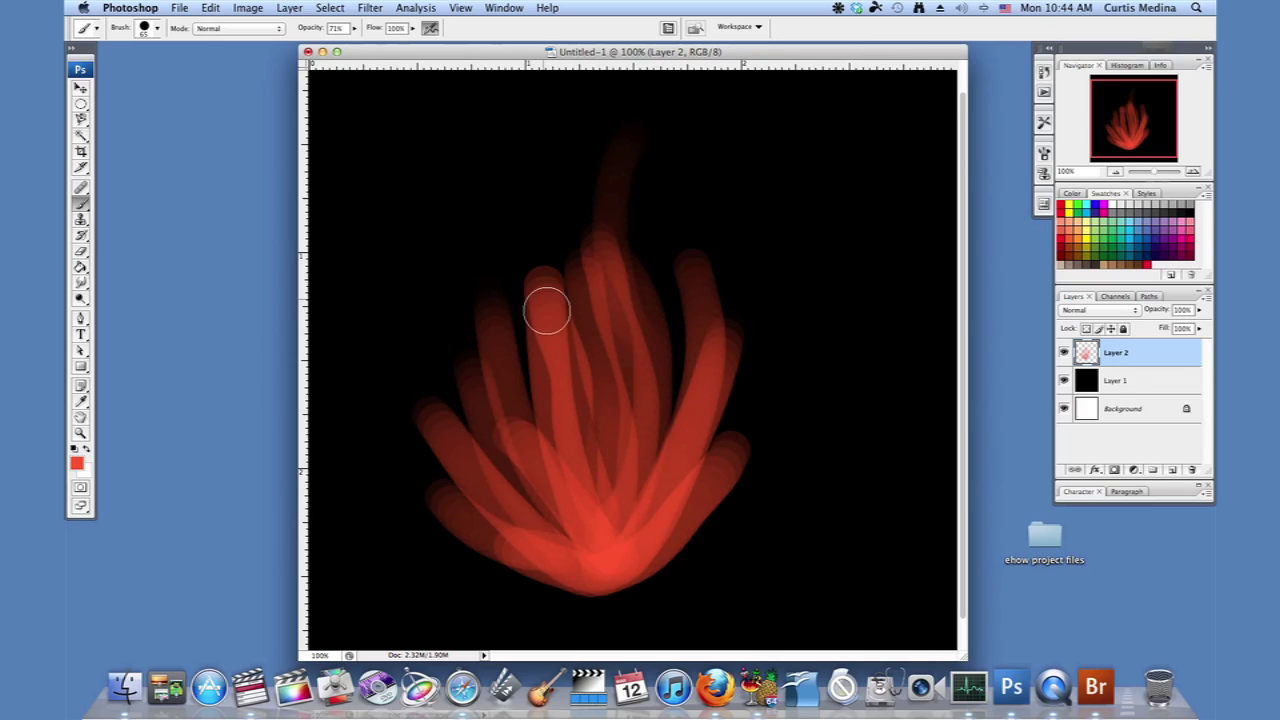
{"action": "mouse_move", "coordinate": [536, 470]}
{"action": "left_mouse_down"}
{"action": "mouse_move", "coordinate": [519, 318]}
{"action": "mouse_move", "coordinate": [549, 181]}
{"action": "mouse_move", "coordinate": [503, 163]}
{"action": "left_mouse_up"}
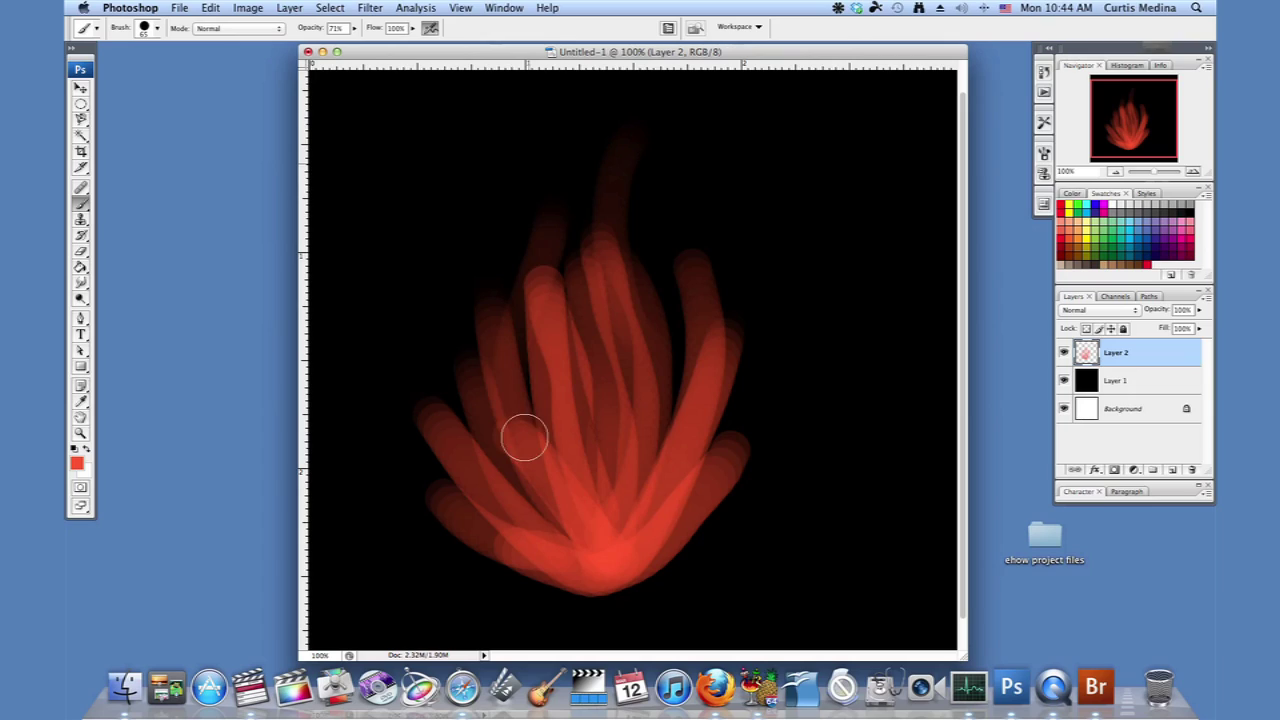
{"action": "left_click_drag", "start_coordinate": [731, 478], "coordinate": [762, 388]}
{"action": "left_click_drag", "start_coordinate": [619, 569], "coordinate": [763, 410]}
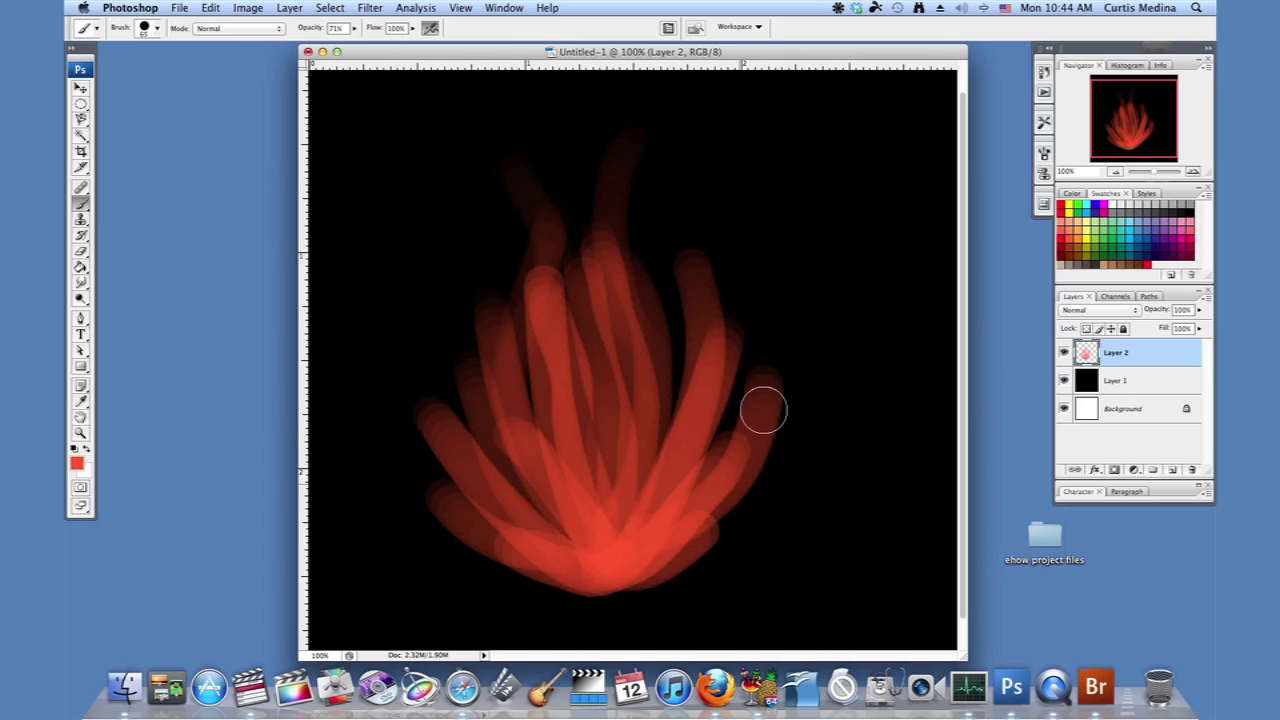
{"action": "mouse_move", "coordinate": [586, 549]}
{"action": "left_mouse_down"}
{"action": "mouse_move", "coordinate": [725, 466]}
{"action": "mouse_move", "coordinate": [734, 389]}
{"action": "left_mouse_up"}
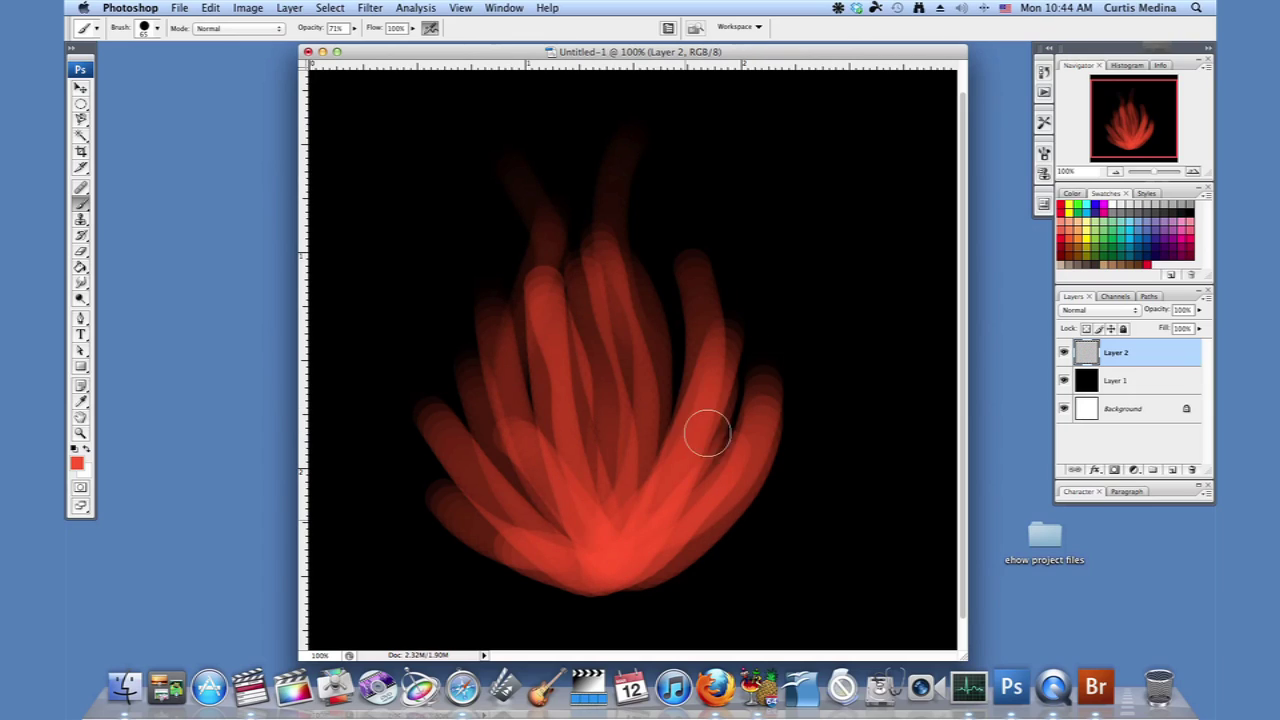
{"action": "mouse_move", "coordinate": [609, 571]}
{"action": "left_mouse_down"}
{"action": "mouse_move", "coordinate": [442, 410]}
{"action": "mouse_move", "coordinate": [420, 320]}
{"action": "left_mouse_up"}
{"action": "mouse_move", "coordinate": [540, 522]}
{"action": "left_mouse_down"}
{"action": "mouse_move", "coordinate": [511, 503]}
{"action": "mouse_move", "coordinate": [434, 312]}
{"action": "left_mouse_up"}
{"action": "mouse_move", "coordinate": [510, 470]}
{"action": "left_mouse_down"}
{"action": "mouse_move", "coordinate": [480, 410]}
{"action": "mouse_move", "coordinate": [463, 228]}
{"action": "left_mouse_up"}
{"action": "mouse_move", "coordinate": [590, 452]}
{"action": "left_mouse_down"}
{"action": "mouse_move", "coordinate": [626, 258]}
{"action": "mouse_move", "coordinate": [686, 111]}
{"action": "left_mouse_up"}
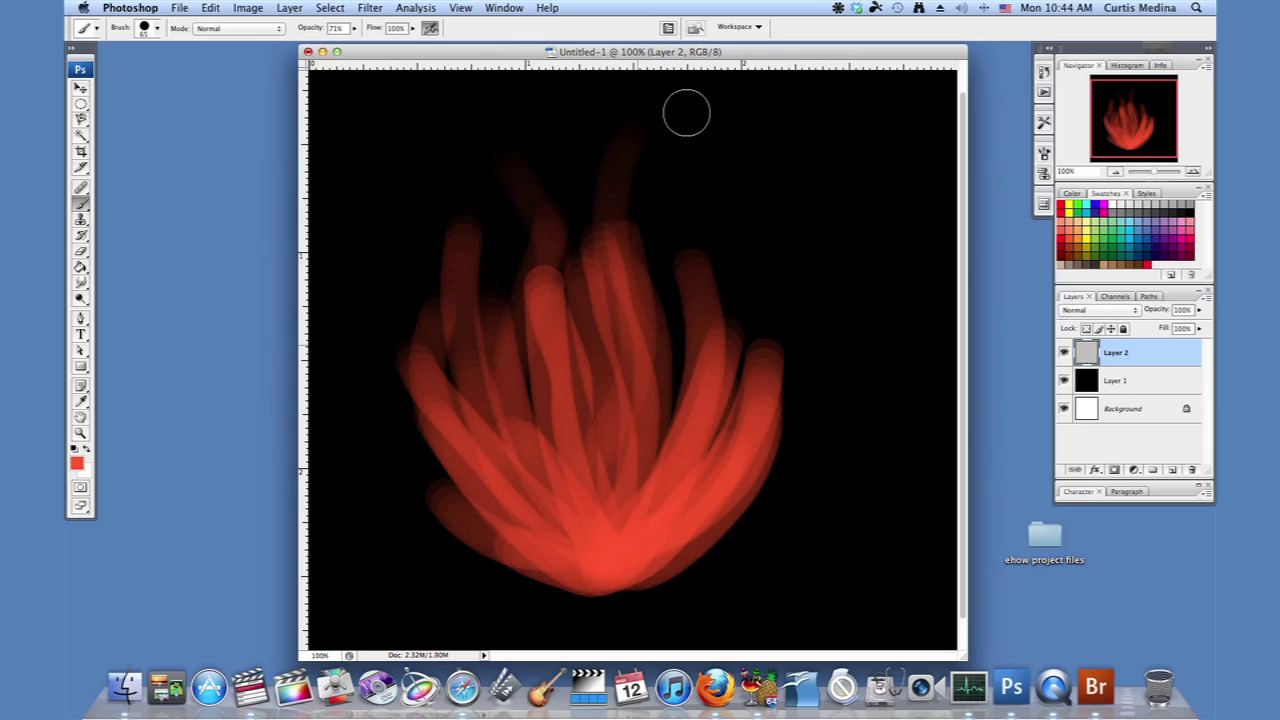
{"action": "mouse_move", "coordinate": [420, 216]}
{"action": "left_mouse_down"}
{"action": "mouse_move", "coordinate": [448, 420]}
{"action": "mouse_move", "coordinate": [473, 471]}
{"action": "left_mouse_up"}
{"action": "mouse_move", "coordinate": [397, 391]}
{"action": "left_mouse_down"}
{"action": "mouse_move", "coordinate": [402, 421]}
{"action": "mouse_move", "coordinate": [544, 555]}
{"action": "mouse_move", "coordinate": [576, 545]}
{"action": "mouse_move", "coordinate": [607, 567]}
{"action": "mouse_move", "coordinate": [766, 354]}
{"action": "left_mouse_up"}
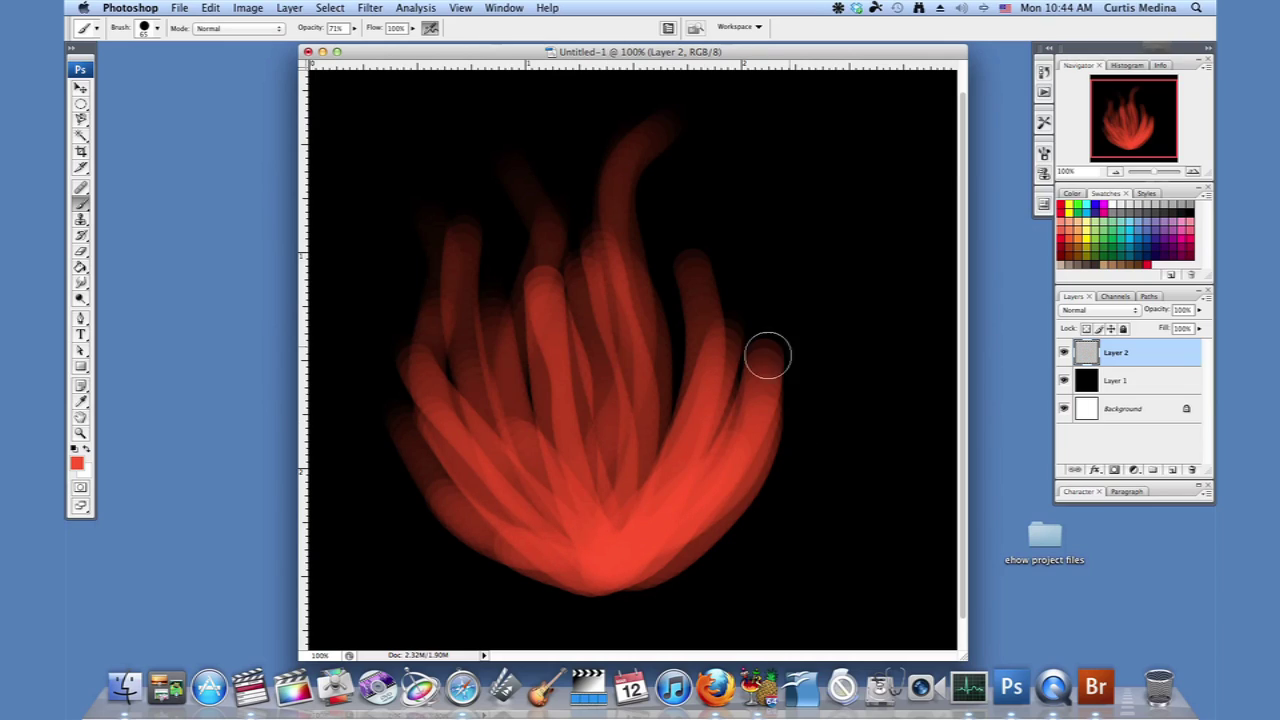
{"action": "left_click_drag", "start_coordinate": [760, 463], "coordinate": [834, 286]}
{"action": "mouse_move", "coordinate": [714, 354]}
{"action": "left_mouse_down"}
{"action": "mouse_move", "coordinate": [698, 300]}
{"action": "mouse_move", "coordinate": [763, 211]}
{"action": "left_mouse_up"}
{"action": "mouse_move", "coordinate": [614, 549]}
{"action": "left_mouse_down"}
{"action": "mouse_move", "coordinate": [660, 375]}
{"action": "mouse_move", "coordinate": [648, 366]}
{"action": "left_mouse_up"}
{"action": "left_click_drag", "start_coordinate": [622, 492], "coordinate": [602, 268]}
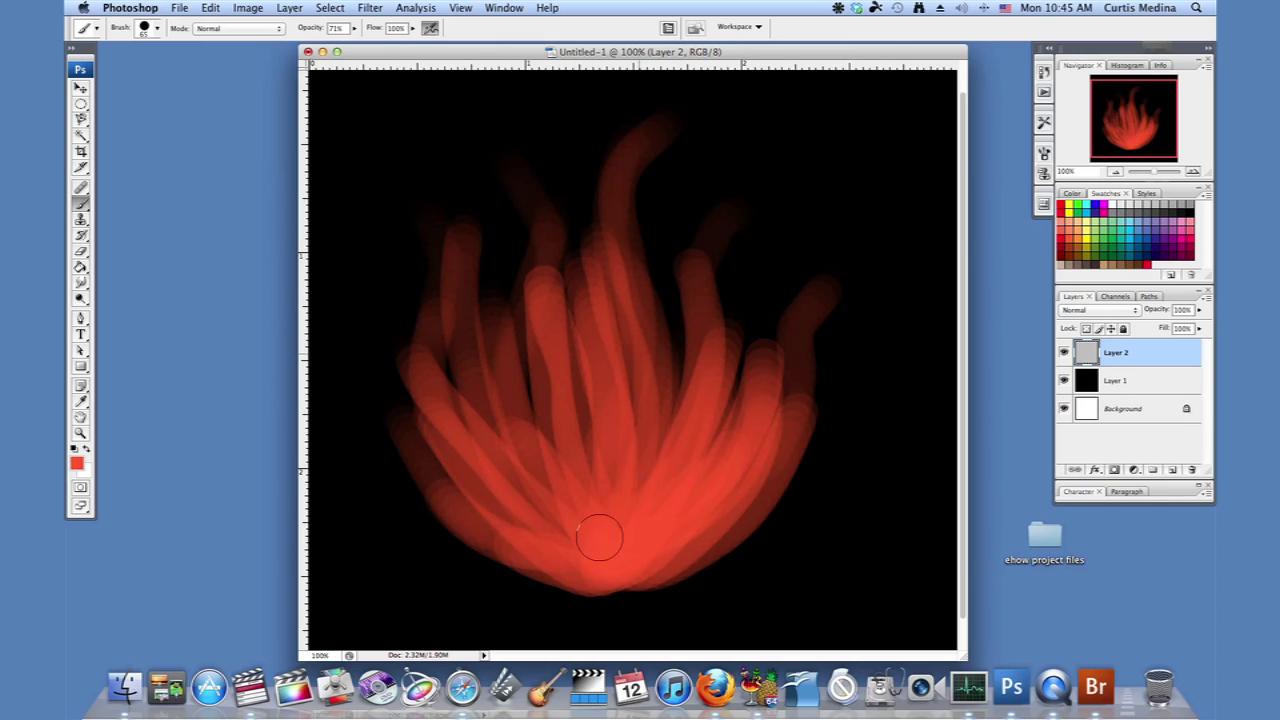
{"action": "left_click_drag", "start_coordinate": [548, 500], "coordinate": [626, 281]}
{"action": "mouse_move", "coordinate": [610, 541]}
{"action": "left_mouse_down"}
{"action": "mouse_move", "coordinate": [646, 474]}
{"action": "mouse_move", "coordinate": [664, 276]}
{"action": "left_mouse_up"}
{"action": "left_click_drag", "start_coordinate": [689, 404], "coordinate": [712, 294]}
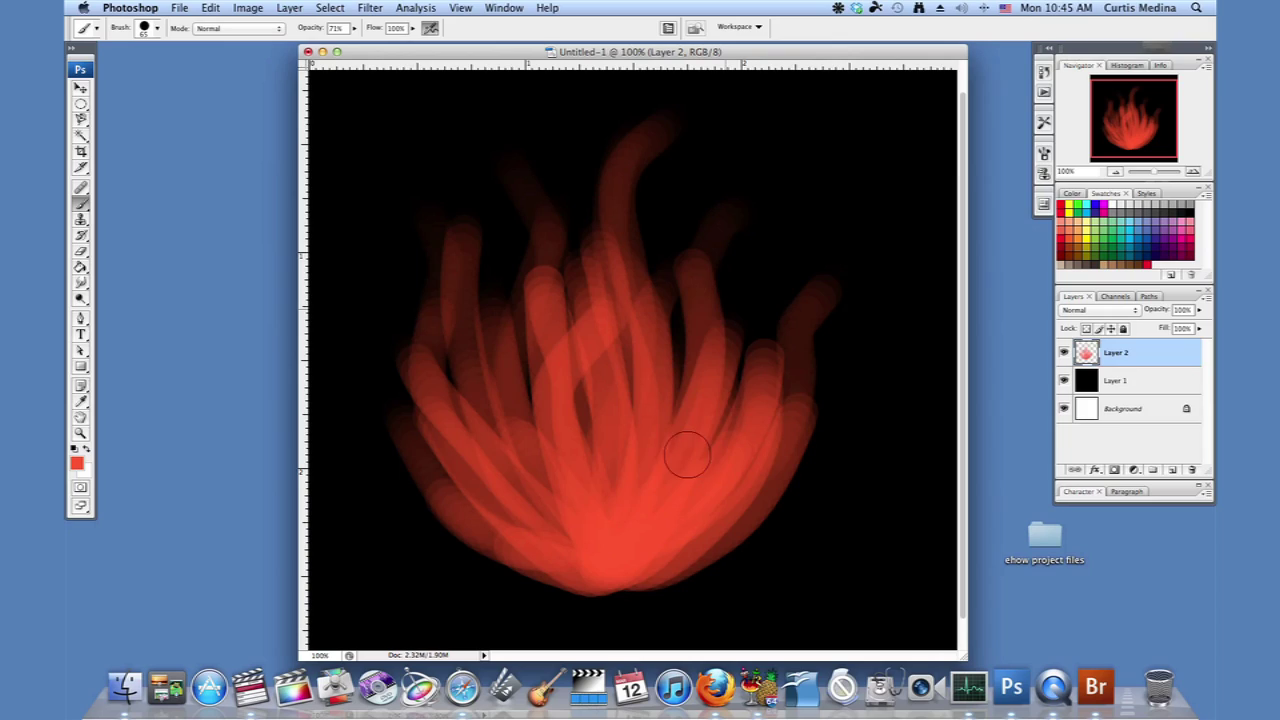
{"action": "left_click_drag", "start_coordinate": [532, 461], "coordinate": [508, 228]}
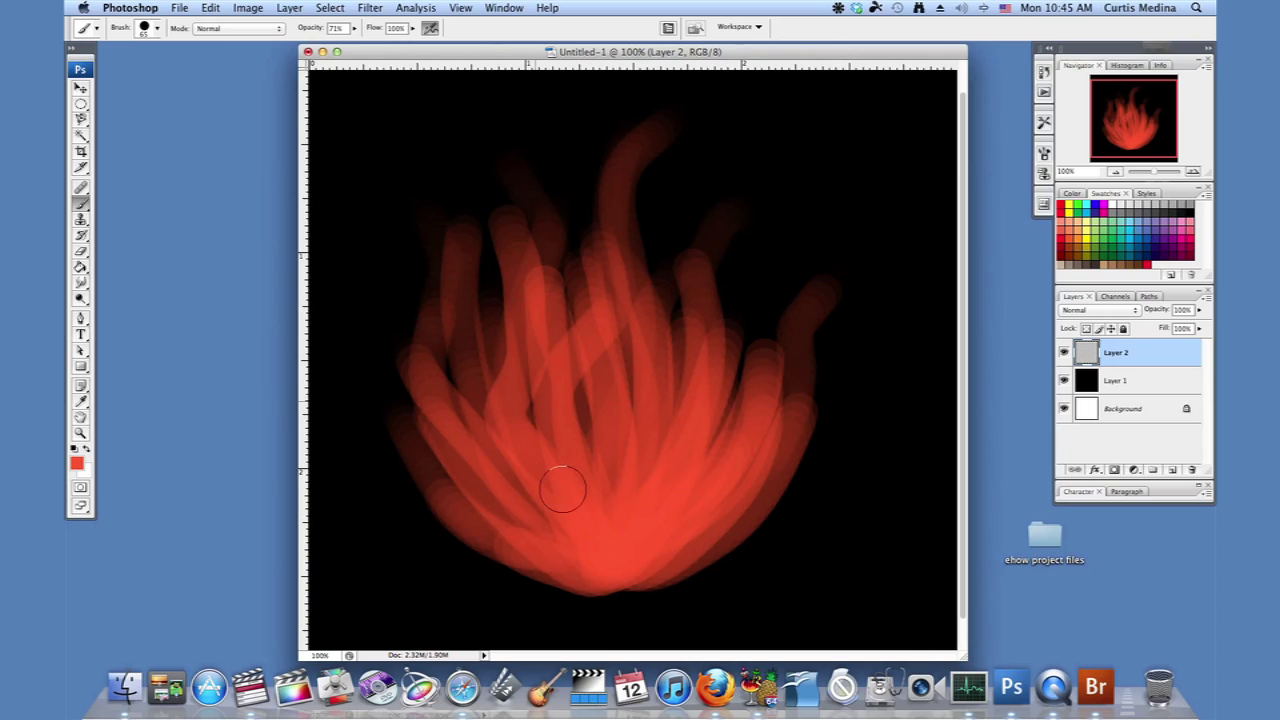
{"action": "mouse_move", "coordinate": [464, 466]}
{"action": "left_mouse_down"}
{"action": "mouse_move", "coordinate": [445, 296]}
{"action": "mouse_move", "coordinate": [411, 260]}
{"action": "left_mouse_up"}
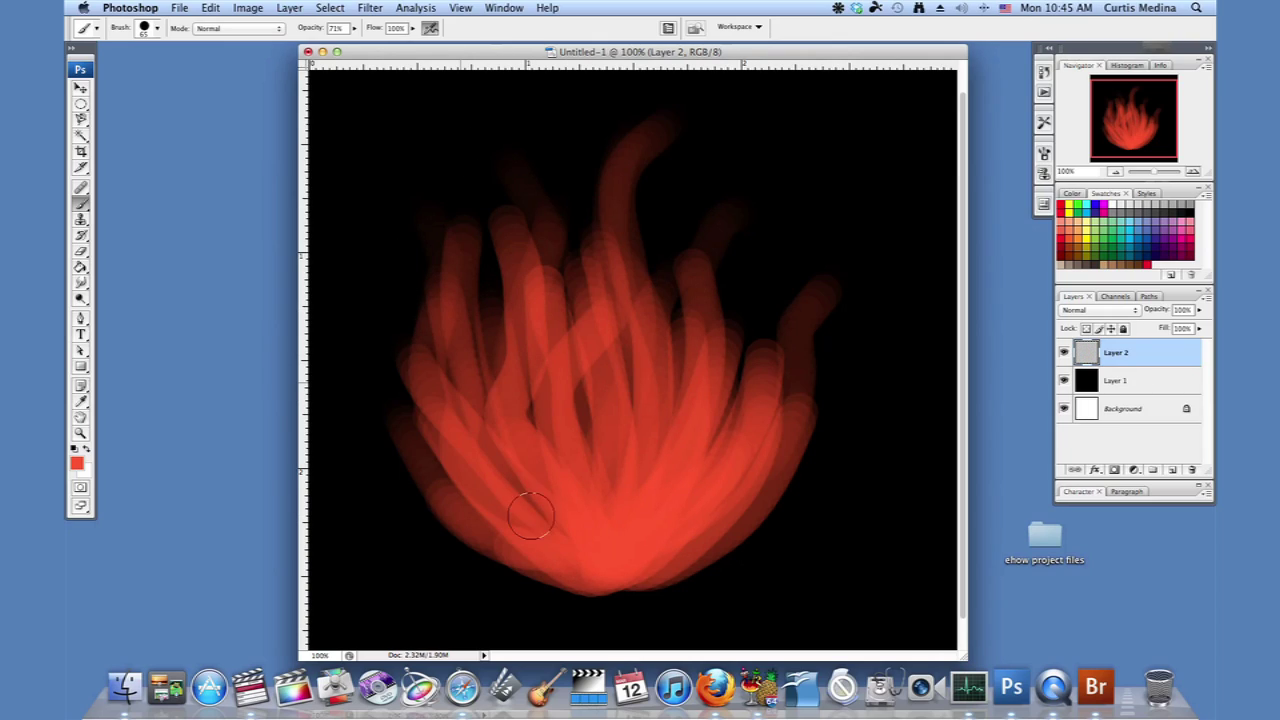
{"action": "left_click_drag", "start_coordinate": [382, 408], "coordinate": [443, 480]}
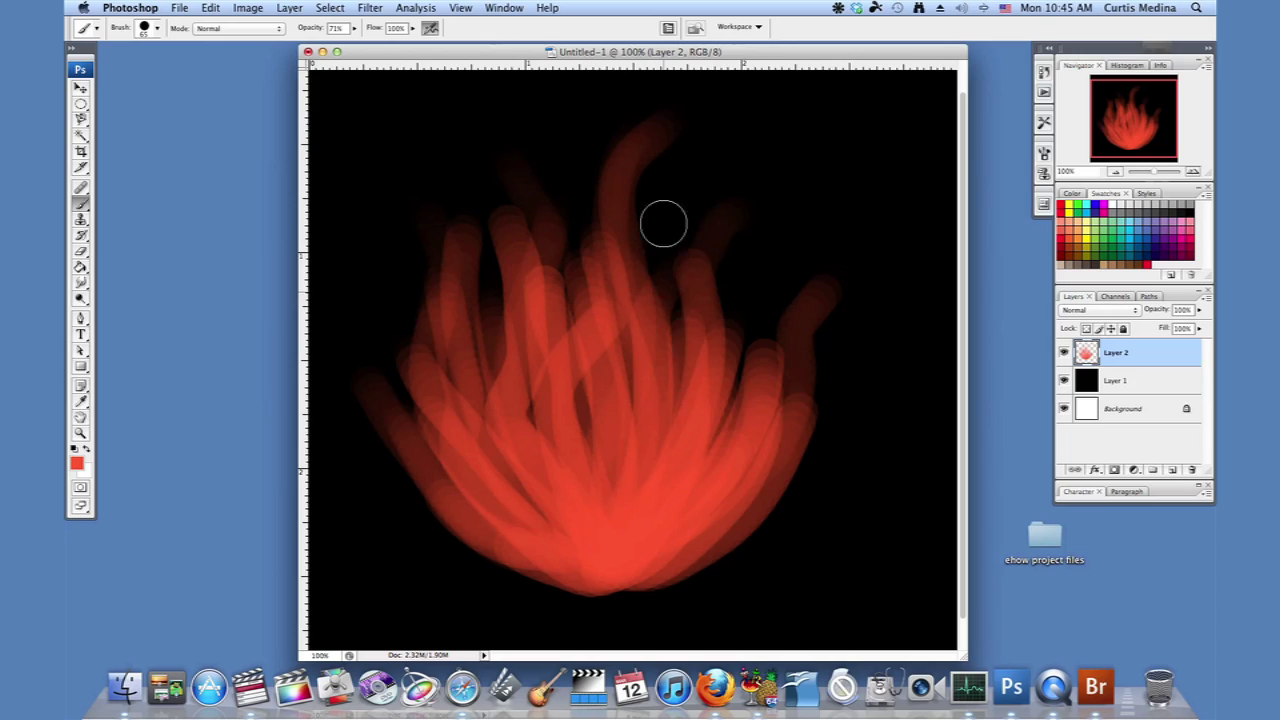
{"action": "left_click_drag", "start_coordinate": [663, 223], "coordinate": [714, 152]}
{"action": "left_click_drag", "start_coordinate": [586, 257], "coordinate": [620, 110]}
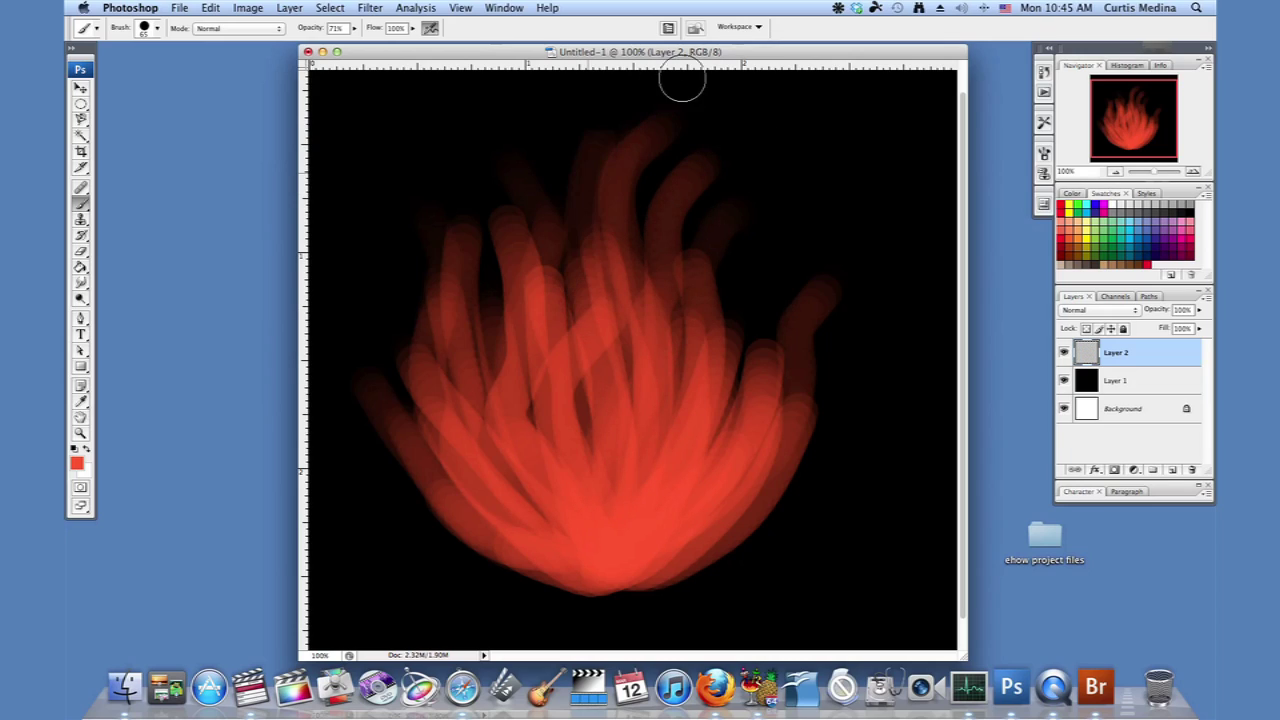
{"action": "left_click_drag", "start_coordinate": [575, 246], "coordinate": [618, 224]}
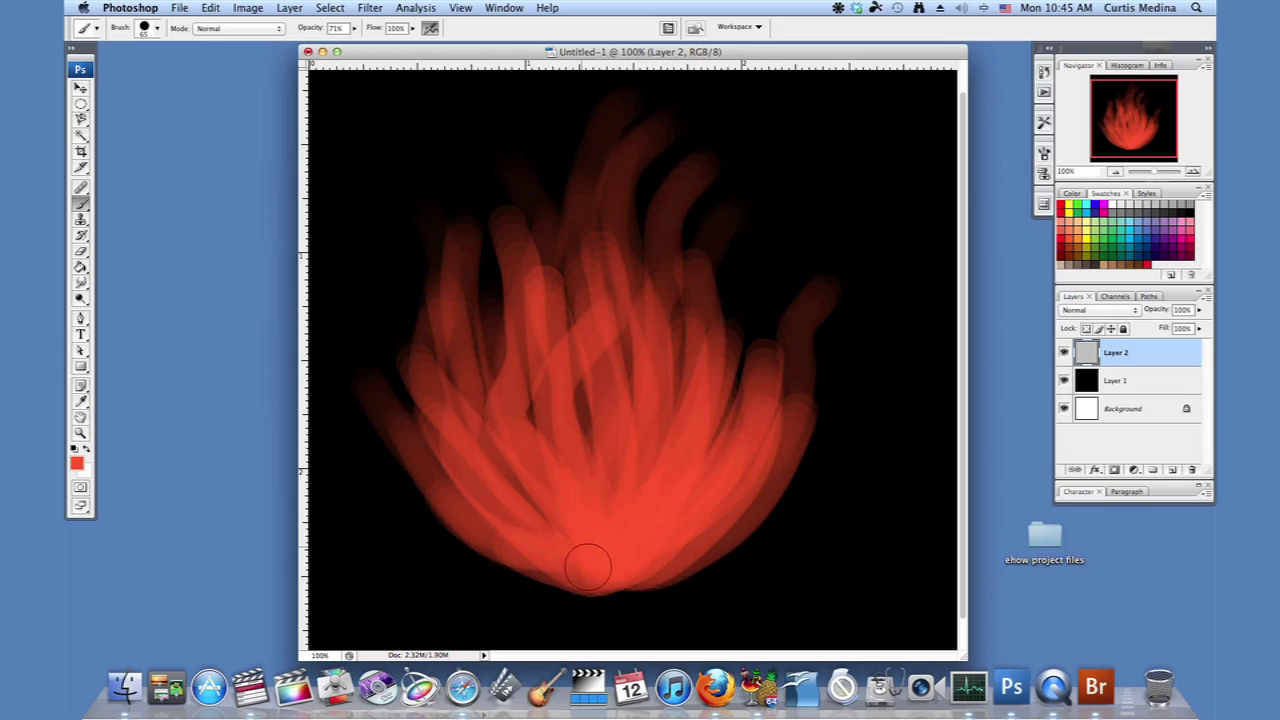
{"action": "left_click_drag", "start_coordinate": [705, 358], "coordinate": [748, 232]}
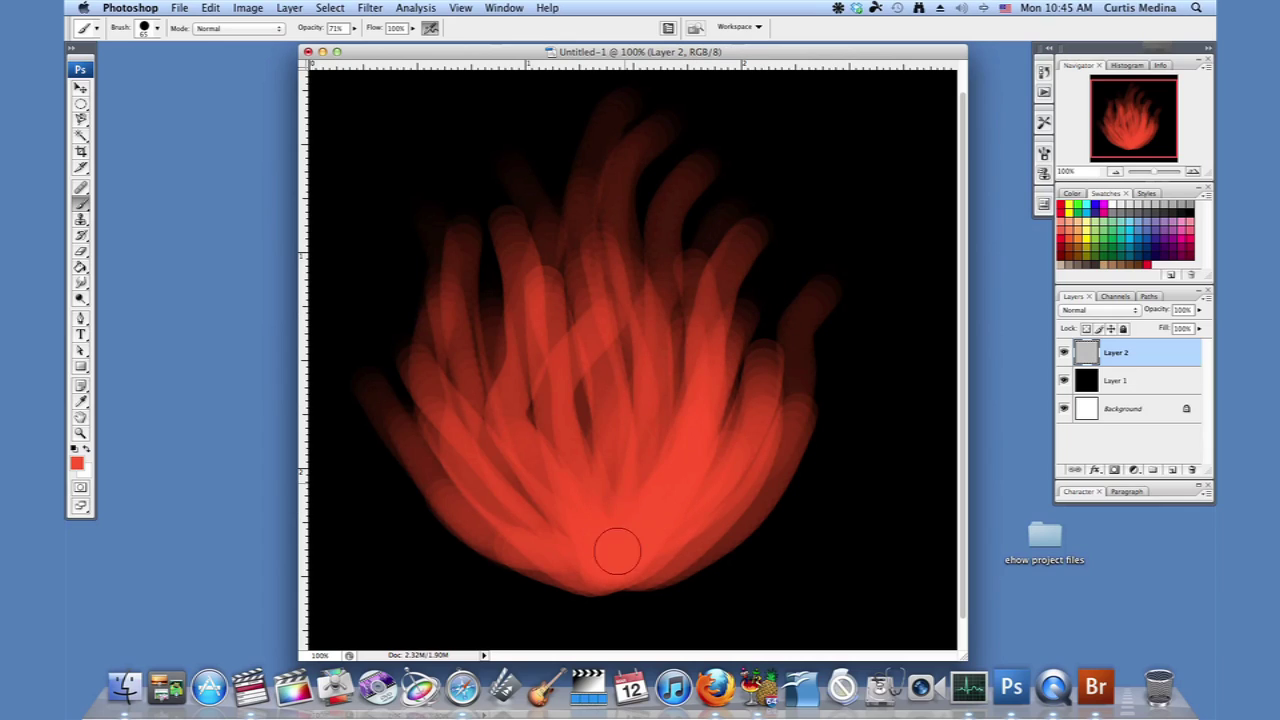
{"action": "mouse_move", "coordinate": [447, 408]}
{"action": "left_mouse_down"}
{"action": "mouse_move", "coordinate": [474, 521]}
{"action": "mouse_move", "coordinate": [594, 555]}
{"action": "mouse_move", "coordinate": [591, 163]}
{"action": "left_mouse_up"}
{"action": "mouse_move", "coordinate": [433, 481]}
{"action": "left_mouse_down"}
{"action": "mouse_move", "coordinate": [393, 320]}
{"action": "mouse_move", "coordinate": [416, 305]}
{"action": "mouse_move", "coordinate": [476, 352]}
{"action": "mouse_move", "coordinate": [442, 224]}
{"action": "mouse_move", "coordinate": [475, 376]}
{"action": "left_mouse_up"}
{"action": "left_click_drag", "start_coordinate": [452, 135], "coordinate": [511, 300]}
{"action": "left_click_drag", "start_coordinate": [541, 218], "coordinate": [543, 288]}
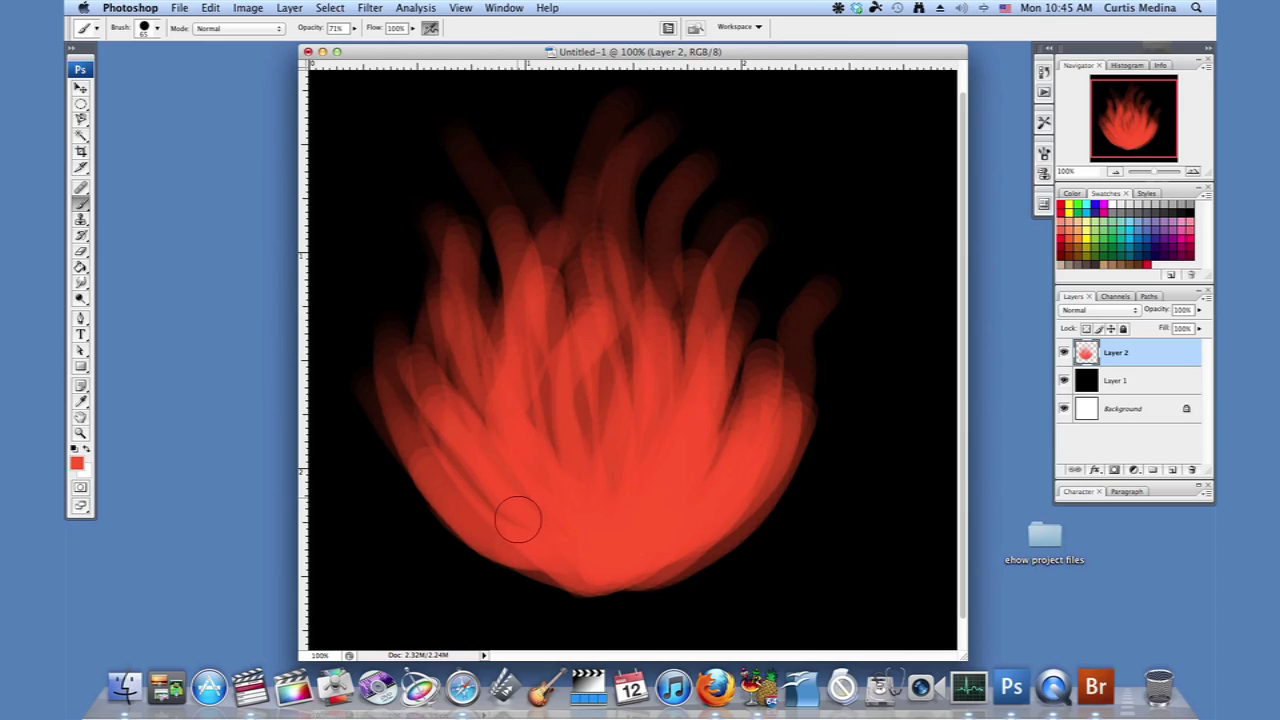
- Add one more flame stroke along the outer left edge of the fire
{"action": "mouse_move", "coordinate": [429, 407]}
{"action": "left_mouse_down"}
{"action": "mouse_move", "coordinate": [400, 397]}
{"action": "mouse_move", "coordinate": [384, 366]}
{"action": "left_mouse_up"}
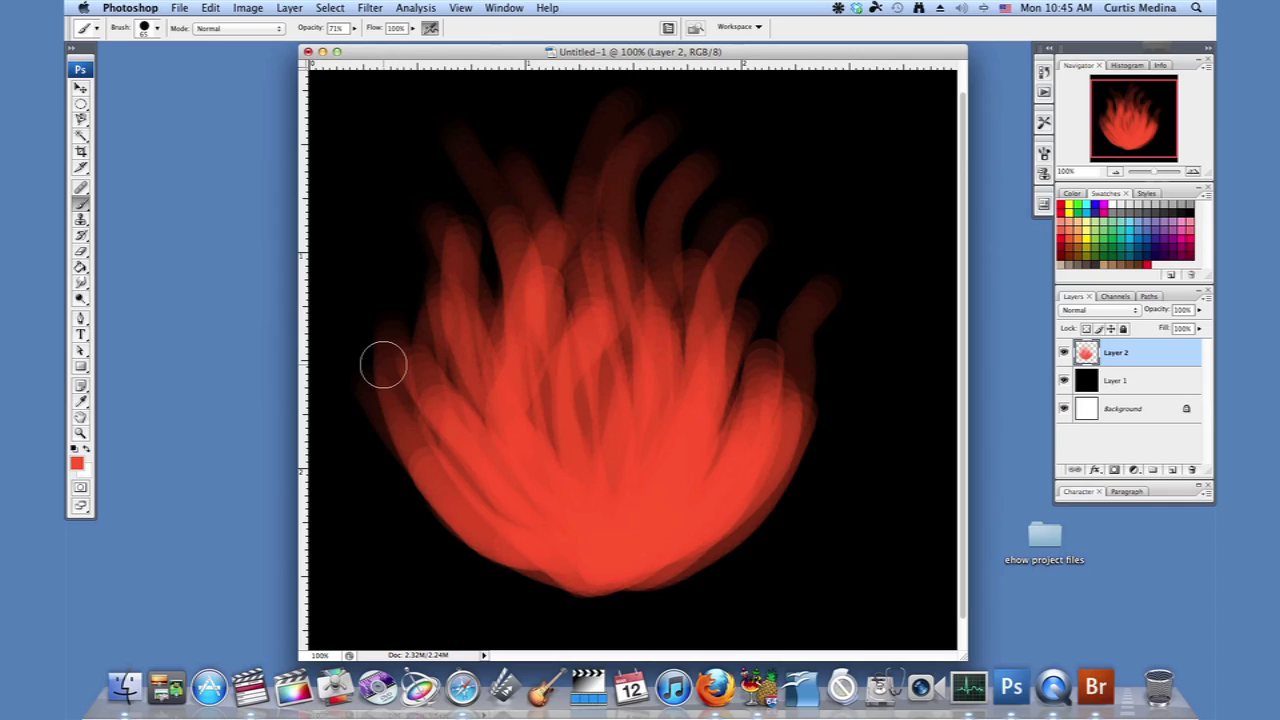
- Set the Dodge tool to the Highlights range with the 19 px hard round pressure-sensitive tip enlarged to 46 px
{"action": "left_click", "coordinate": [81, 299]}
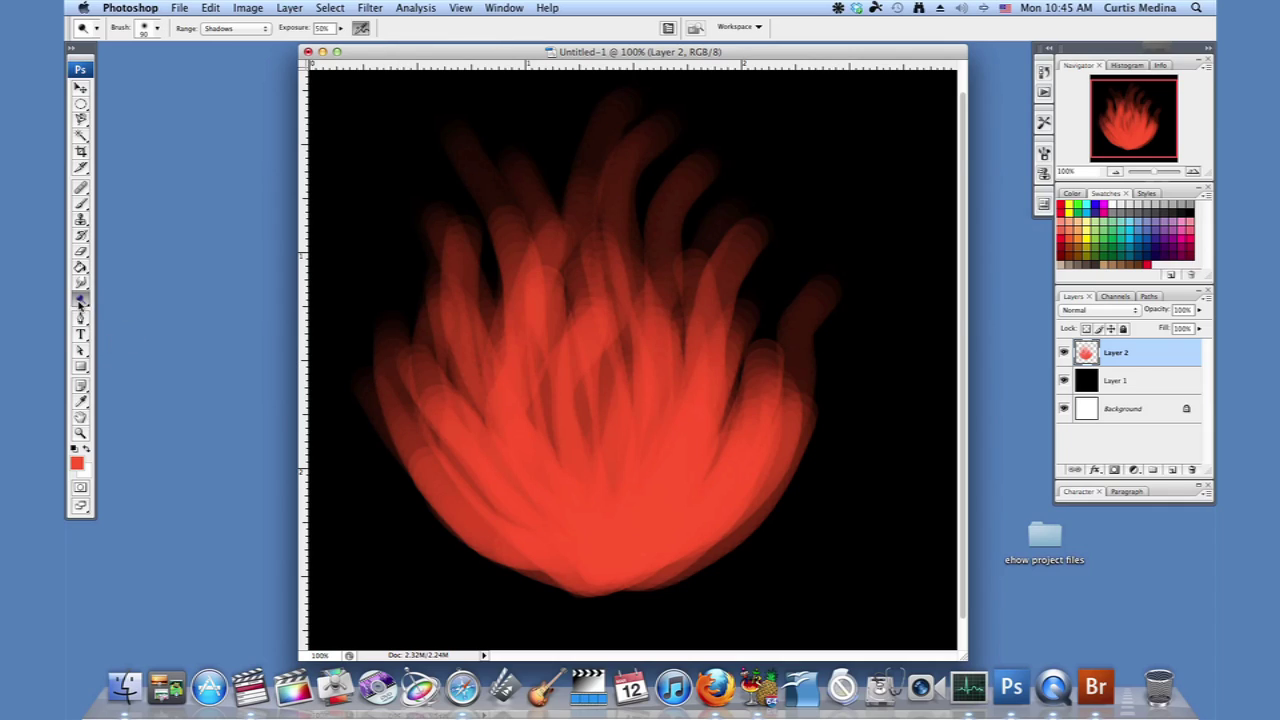
{"action": "left_click", "coordinate": [267, 29]}
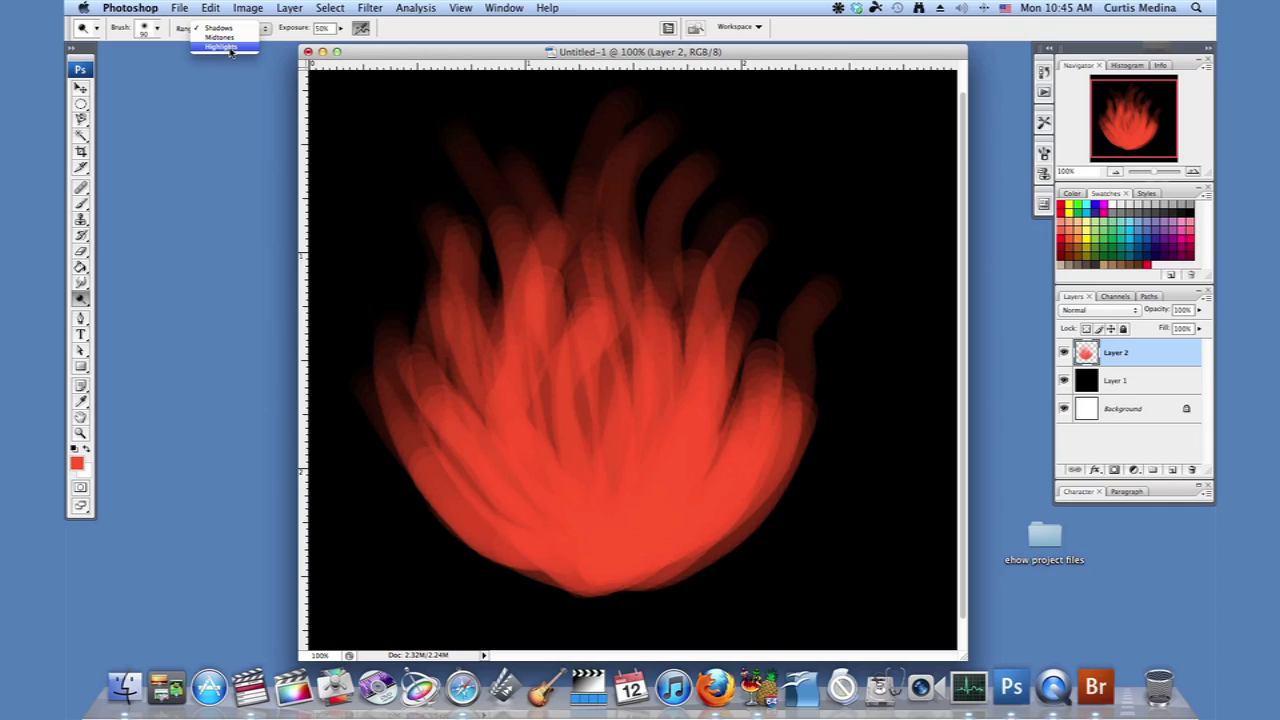
{"action": "left_click", "coordinate": [230, 47]}
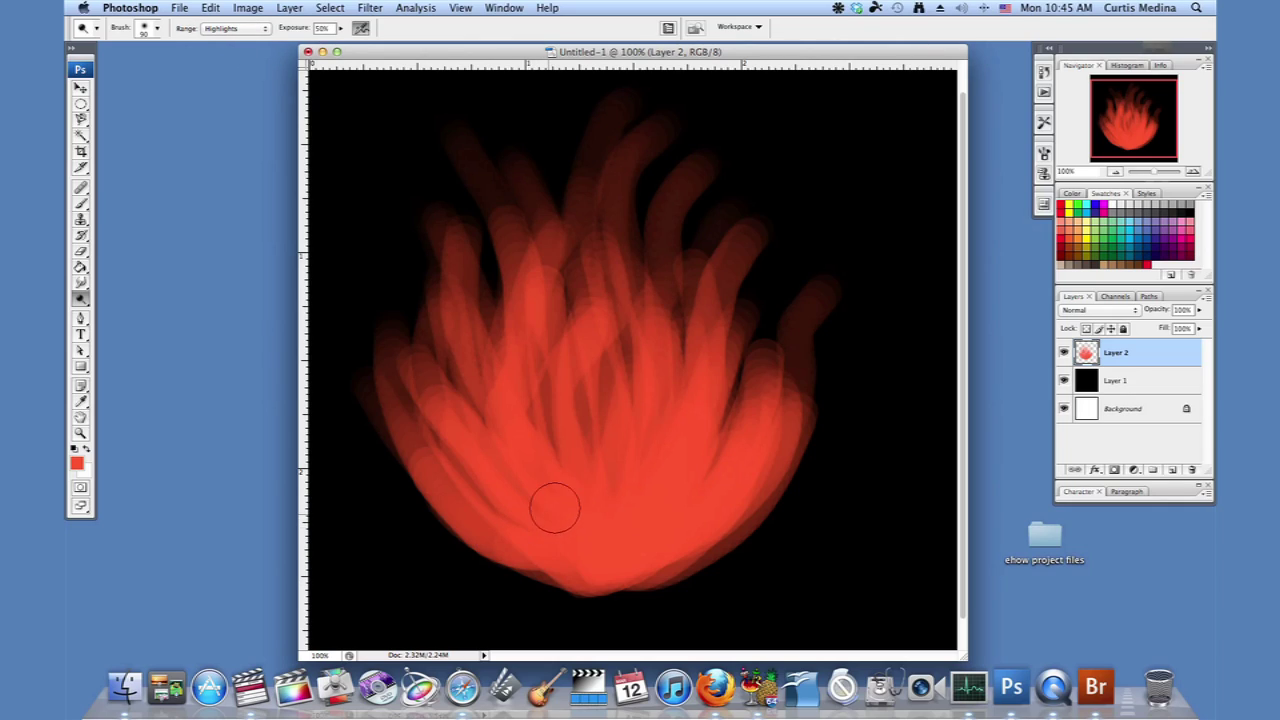
{"action": "right_click", "coordinate": [580, 545]}
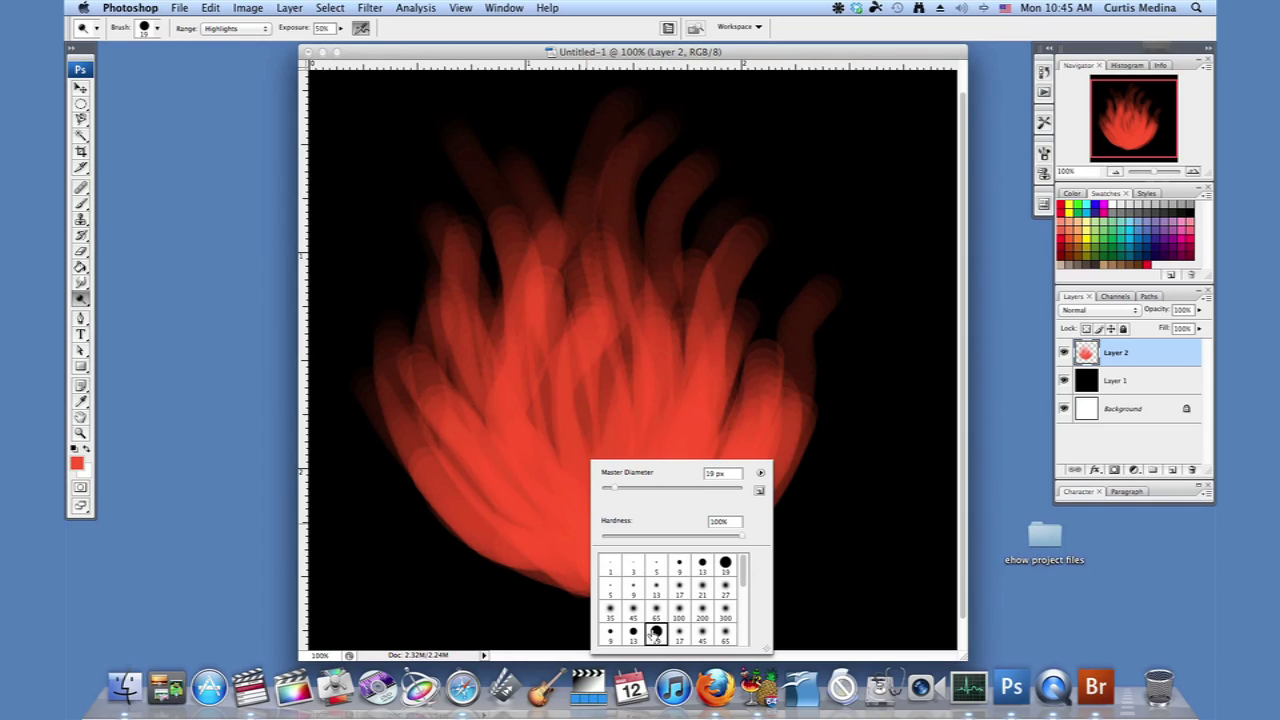
{"action": "left_click_drag", "start_coordinate": [648, 492], "coordinate": [650, 491]}
{"action": "left_click", "coordinate": [745, 58]}
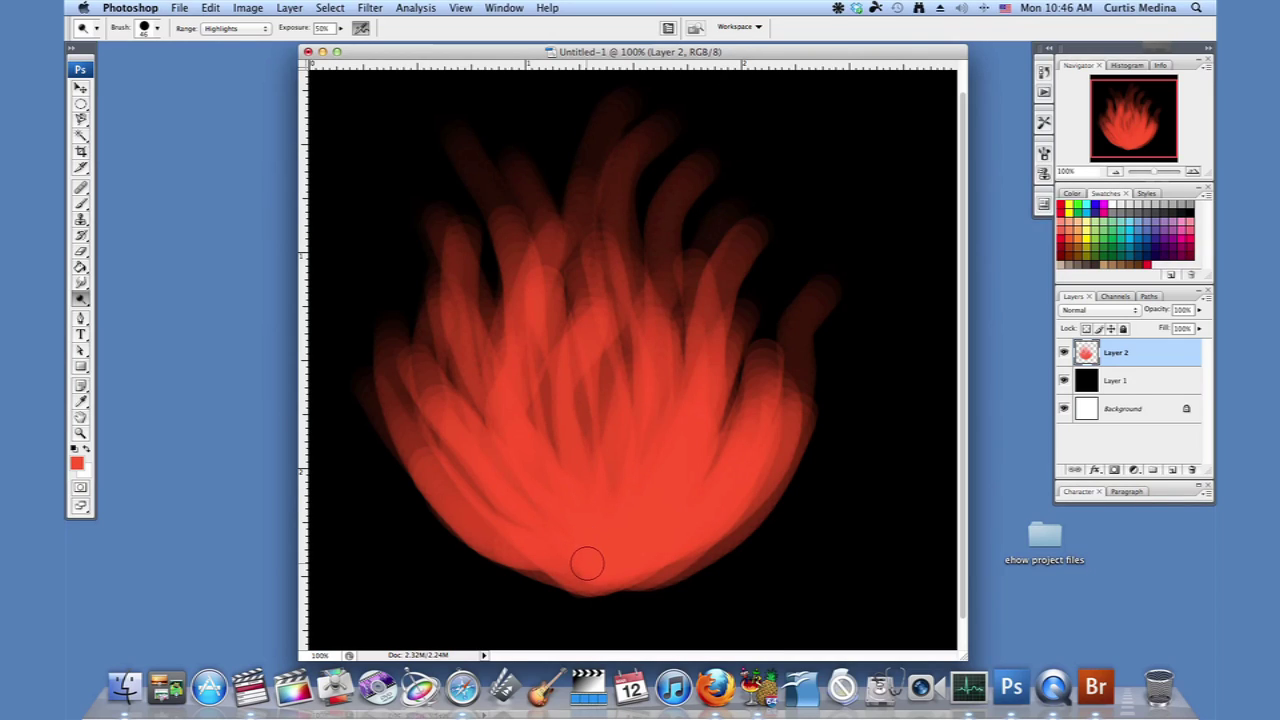
- Dodge the highlights from the flames' base up through the center, and lighten the outer strands with the range set to Shadows
{"action": "mouse_move", "coordinate": [539, 531]}
{"action": "left_mouse_down"}
{"action": "mouse_move", "coordinate": [547, 499]}
{"action": "mouse_move", "coordinate": [581, 551]}
{"action": "mouse_move", "coordinate": [531, 439]}
{"action": "mouse_move", "coordinate": [593, 535]}
{"action": "left_mouse_up"}
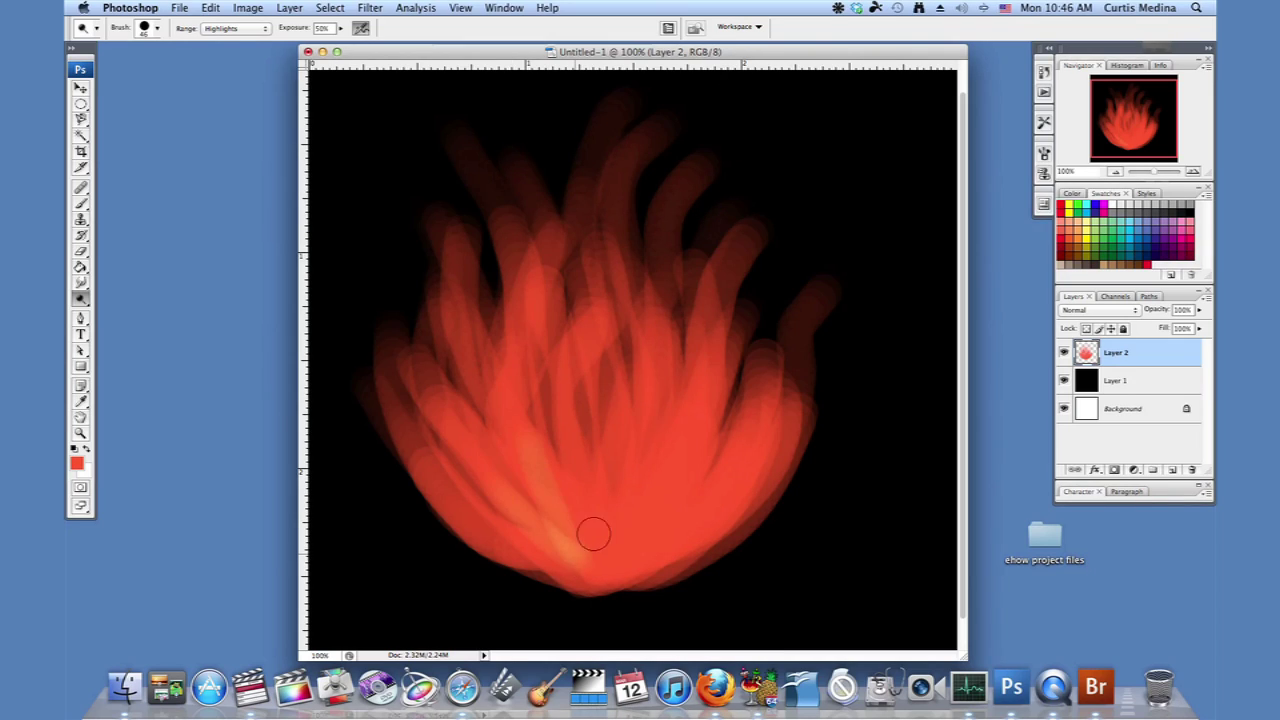
{"action": "mouse_move", "coordinate": [619, 404]}
{"action": "left_mouse_down"}
{"action": "mouse_move", "coordinate": [592, 543]}
{"action": "mouse_move", "coordinate": [628, 551]}
{"action": "mouse_move", "coordinate": [640, 513]}
{"action": "mouse_move", "coordinate": [593, 561]}
{"action": "mouse_move", "coordinate": [684, 473]}
{"action": "mouse_move", "coordinate": [613, 518]}
{"action": "mouse_move", "coordinate": [660, 477]}
{"action": "left_mouse_up"}
{"action": "mouse_move", "coordinate": [443, 420]}
{"action": "left_mouse_down"}
{"action": "mouse_move", "coordinate": [575, 545]}
{"action": "mouse_move", "coordinate": [586, 523]}
{"action": "mouse_move", "coordinate": [632, 506]}
{"action": "left_mouse_up"}
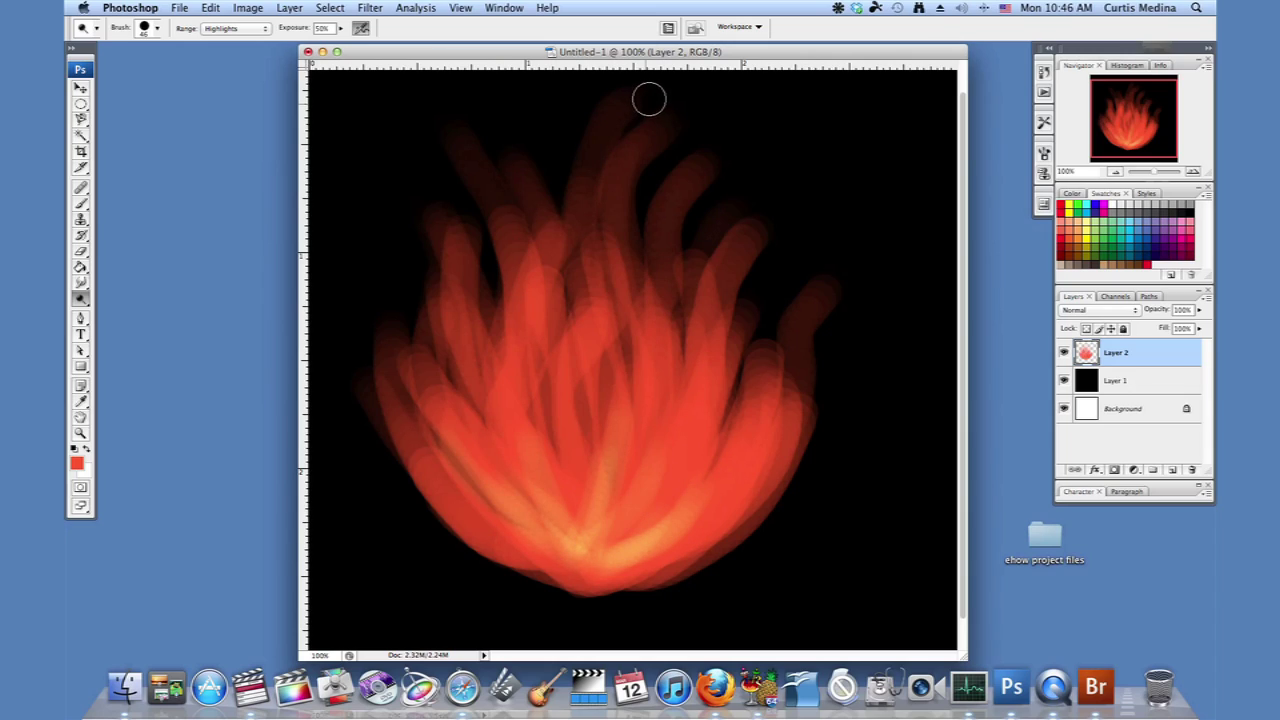
{"action": "left_click_drag", "start_coordinate": [628, 108], "coordinate": [591, 425]}
{"action": "left_click_drag", "start_coordinate": [598, 543], "coordinate": [631, 507]}
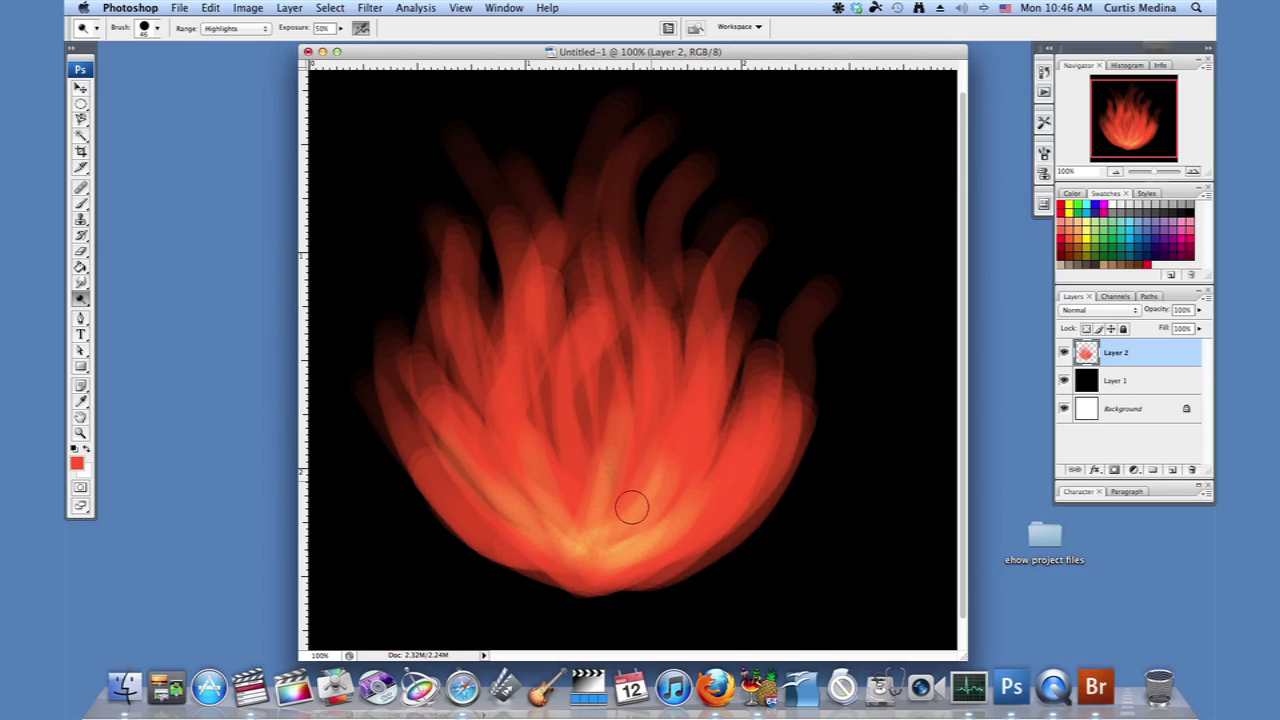
{"action": "mouse_move", "coordinate": [681, 456]}
{"action": "left_mouse_down"}
{"action": "mouse_move", "coordinate": [603, 546]}
{"action": "mouse_move", "coordinate": [641, 431]}
{"action": "left_mouse_up"}
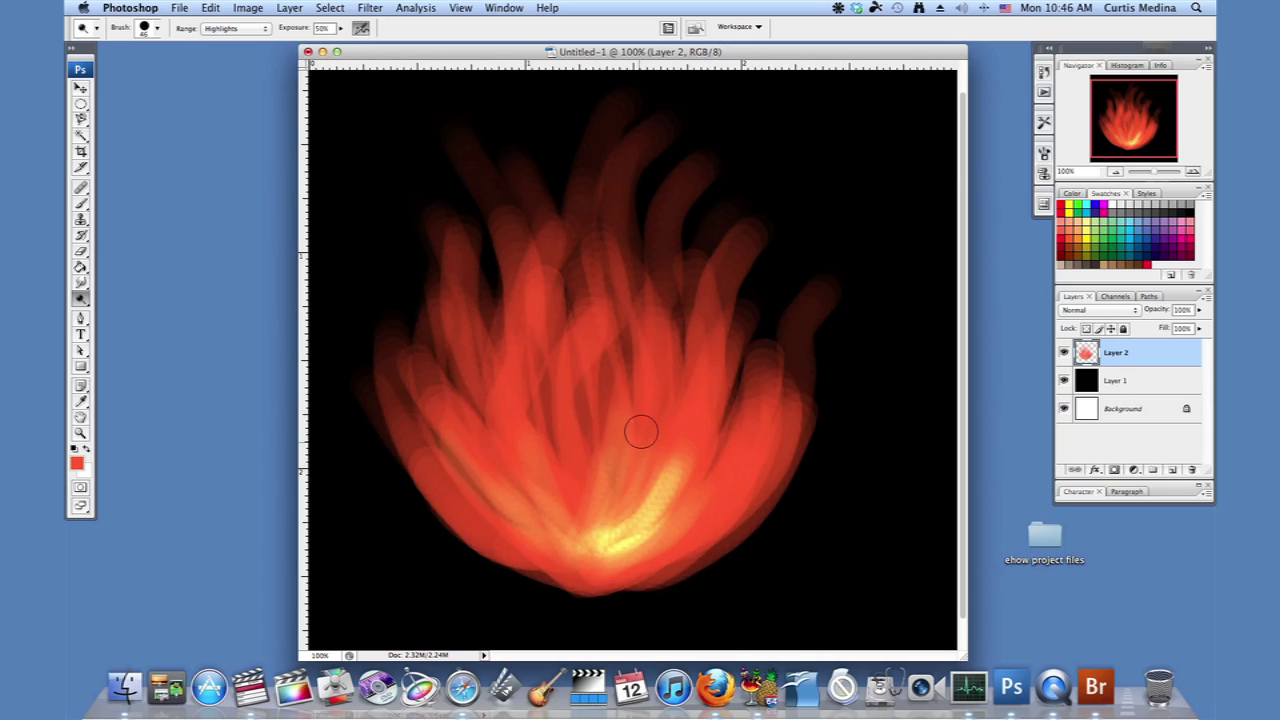
{"action": "mouse_move", "coordinate": [583, 519]}
{"action": "left_mouse_down"}
{"action": "mouse_move", "coordinate": [517, 491]}
{"action": "mouse_move", "coordinate": [580, 543]}
{"action": "mouse_move", "coordinate": [516, 502]}
{"action": "left_mouse_up"}
{"action": "mouse_move", "coordinate": [531, 378]}
{"action": "left_mouse_down"}
{"action": "mouse_move", "coordinate": [574, 537]}
{"action": "mouse_move", "coordinate": [600, 363]}
{"action": "mouse_move", "coordinate": [577, 514]}
{"action": "mouse_move", "coordinate": [586, 316]}
{"action": "mouse_move", "coordinate": [608, 500]}
{"action": "mouse_move", "coordinate": [614, 182]}
{"action": "left_mouse_up"}
{"action": "mouse_move", "coordinate": [622, 428]}
{"action": "left_mouse_down"}
{"action": "mouse_move", "coordinate": [603, 540]}
{"action": "mouse_move", "coordinate": [586, 506]}
{"action": "mouse_move", "coordinate": [489, 460]}
{"action": "left_mouse_up"}
{"action": "mouse_move", "coordinate": [426, 398]}
{"action": "left_mouse_down"}
{"action": "mouse_move", "coordinate": [510, 542]}
{"action": "mouse_move", "coordinate": [506, 440]}
{"action": "left_mouse_up"}
{"action": "mouse_move", "coordinate": [652, 407]}
{"action": "left_mouse_down"}
{"action": "mouse_move", "coordinate": [603, 500]}
{"action": "mouse_move", "coordinate": [663, 417]}
{"action": "mouse_move", "coordinate": [697, 421]}
{"action": "mouse_move", "coordinate": [571, 466]}
{"action": "mouse_move", "coordinate": [520, 394]}
{"action": "mouse_move", "coordinate": [580, 531]}
{"action": "mouse_move", "coordinate": [514, 480]}
{"action": "mouse_move", "coordinate": [551, 440]}
{"action": "mouse_move", "coordinate": [566, 354]}
{"action": "mouse_move", "coordinate": [576, 520]}
{"action": "mouse_move", "coordinate": [605, 448]}
{"action": "left_mouse_up"}
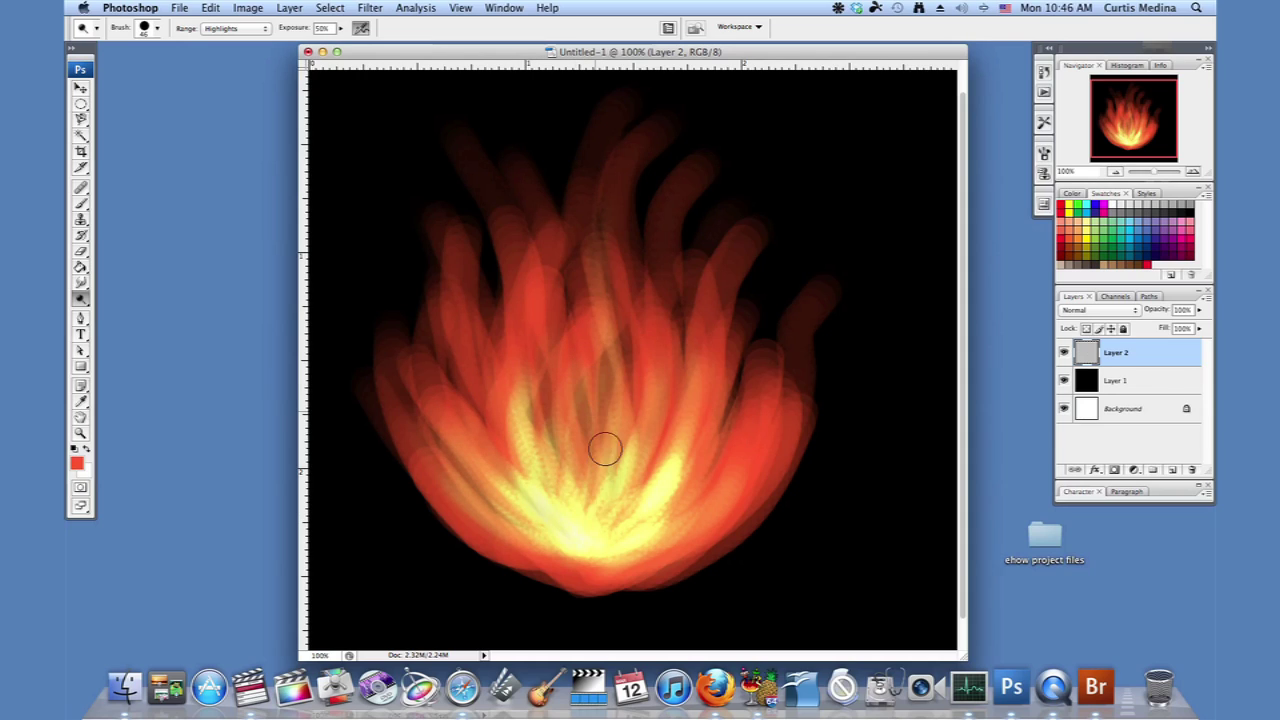
{"action": "mouse_move", "coordinate": [578, 352]}
{"action": "left_mouse_down"}
{"action": "mouse_move", "coordinate": [674, 517]}
{"action": "mouse_move", "coordinate": [586, 549]}
{"action": "left_mouse_up"}
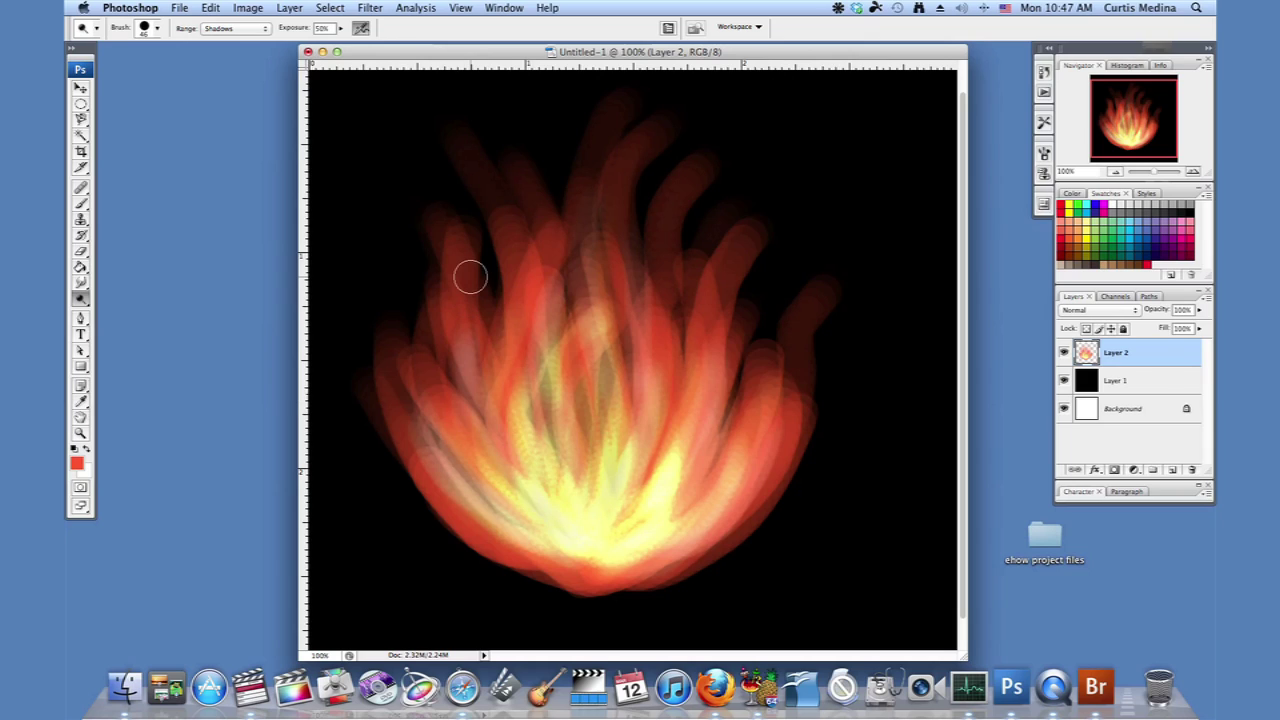
- Choose the 19 px hard round pressure-sensitive tip for the Smudge tool and enlarge its diameter to 44 px
{"action": "left_click", "coordinate": [81, 281]}
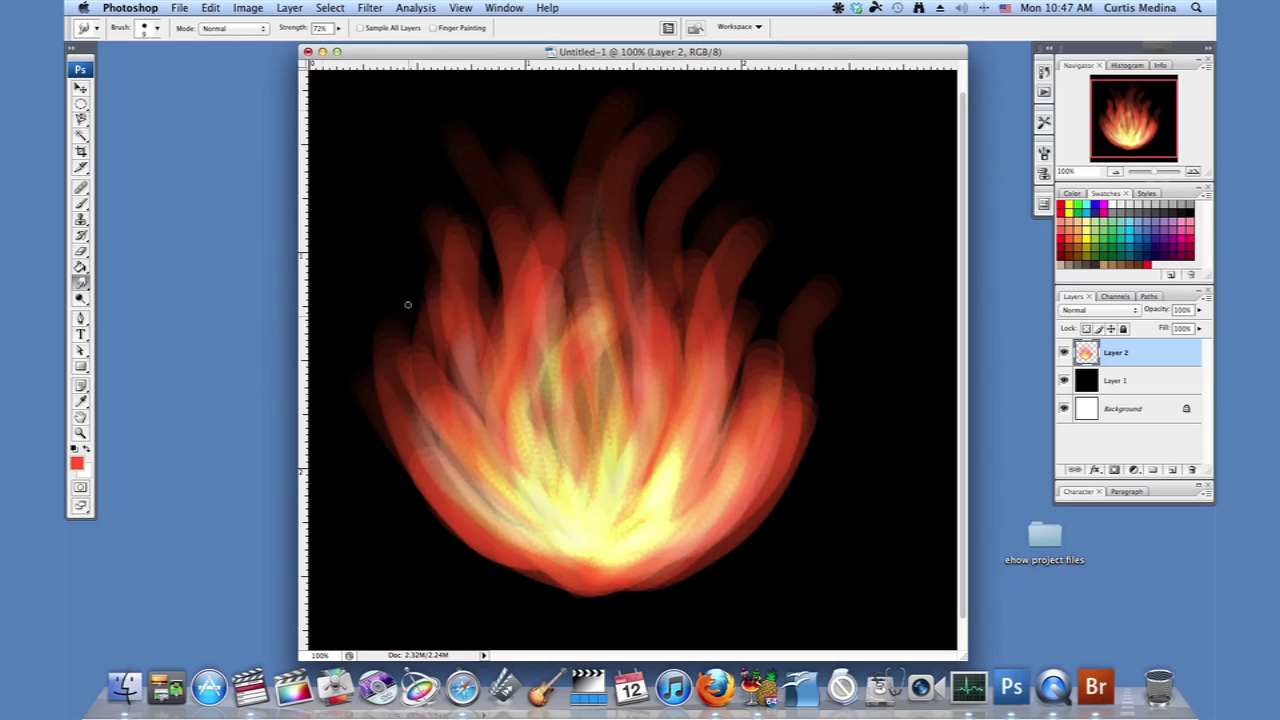
{"action": "right_click", "coordinate": [522, 378]}
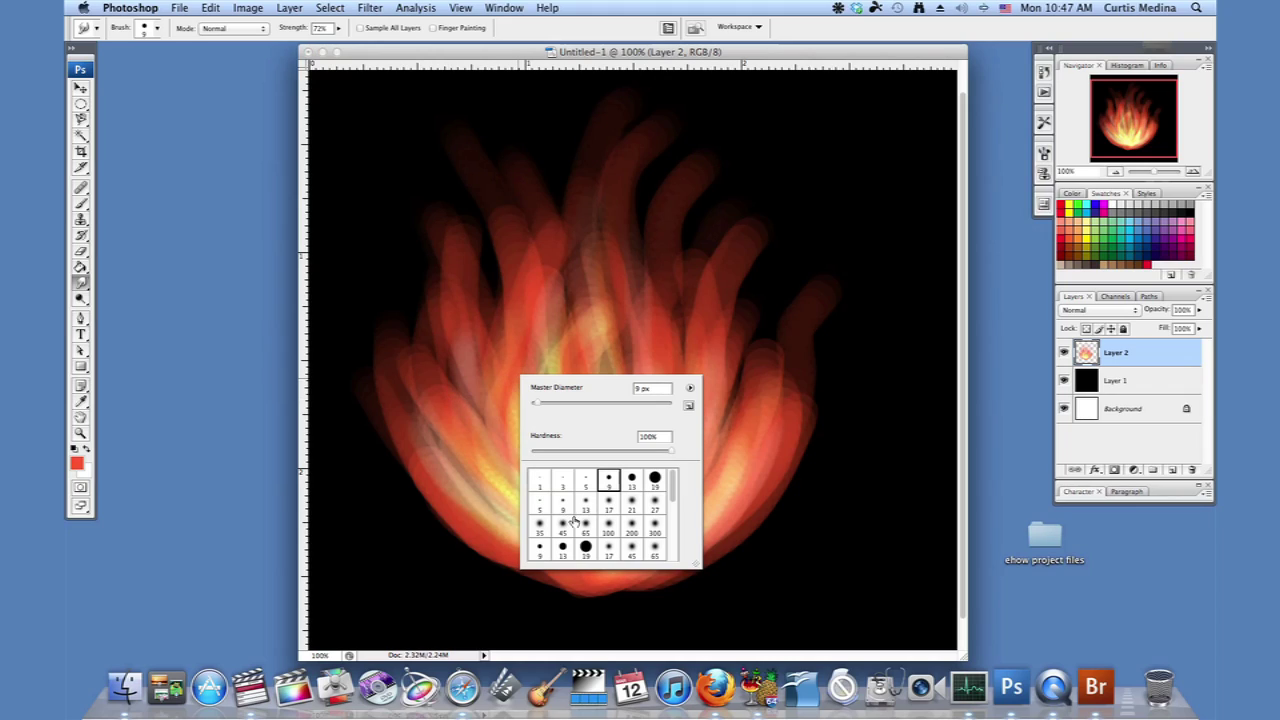
{"action": "left_click", "coordinate": [586, 546]}
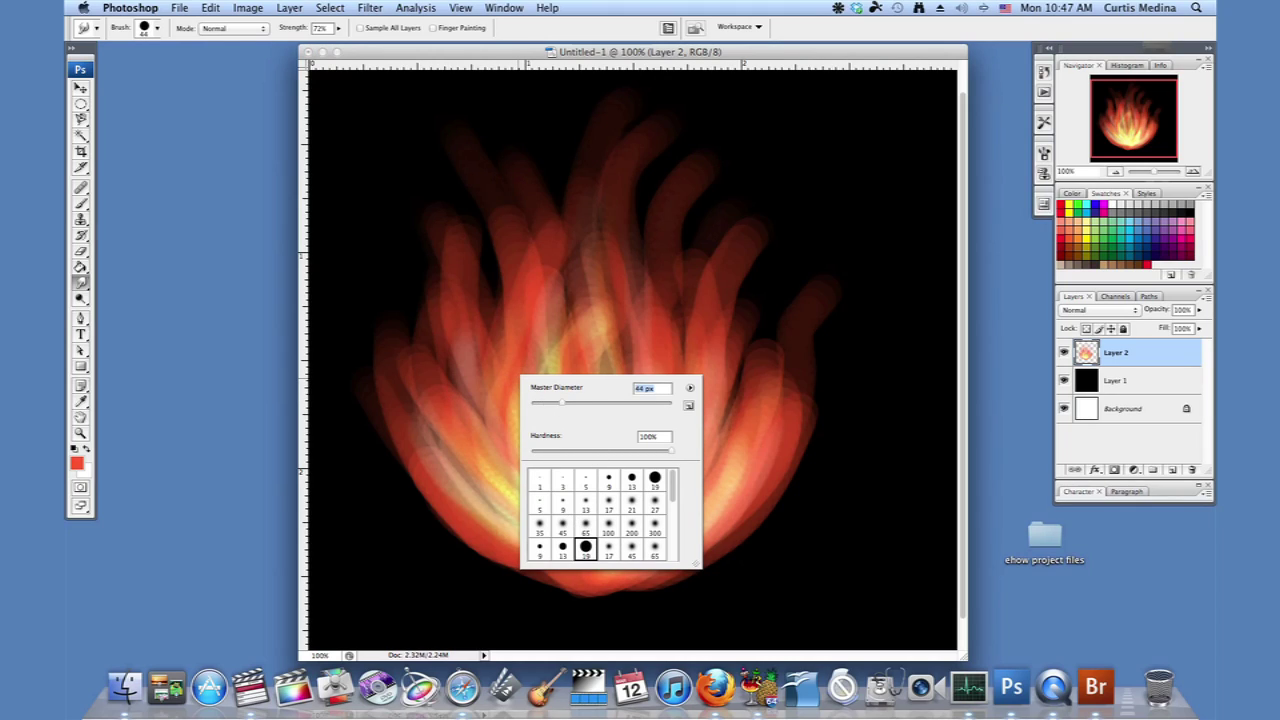
- Smudge the flames on the fire's left side upward from the bright base, blending the strokes into tapered tongues
{"action": "left_click_drag", "start_coordinate": [465, 501], "coordinate": [393, 374]}
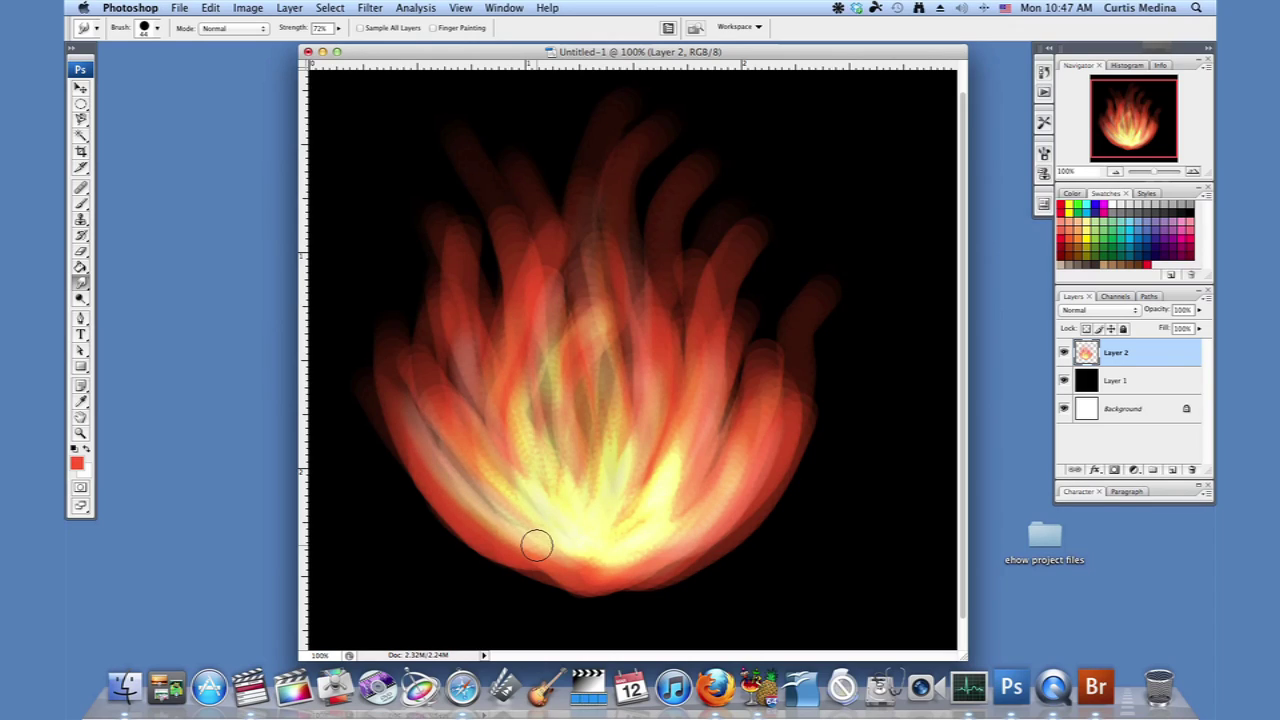
{"action": "left_click_drag", "start_coordinate": [483, 517], "coordinate": [409, 352]}
{"action": "mouse_move", "coordinate": [393, 433]}
{"action": "left_mouse_down"}
{"action": "mouse_move", "coordinate": [415, 325]}
{"action": "mouse_move", "coordinate": [480, 511]}
{"action": "left_mouse_up"}
{"action": "left_click_drag", "start_coordinate": [421, 304], "coordinate": [452, 289]}
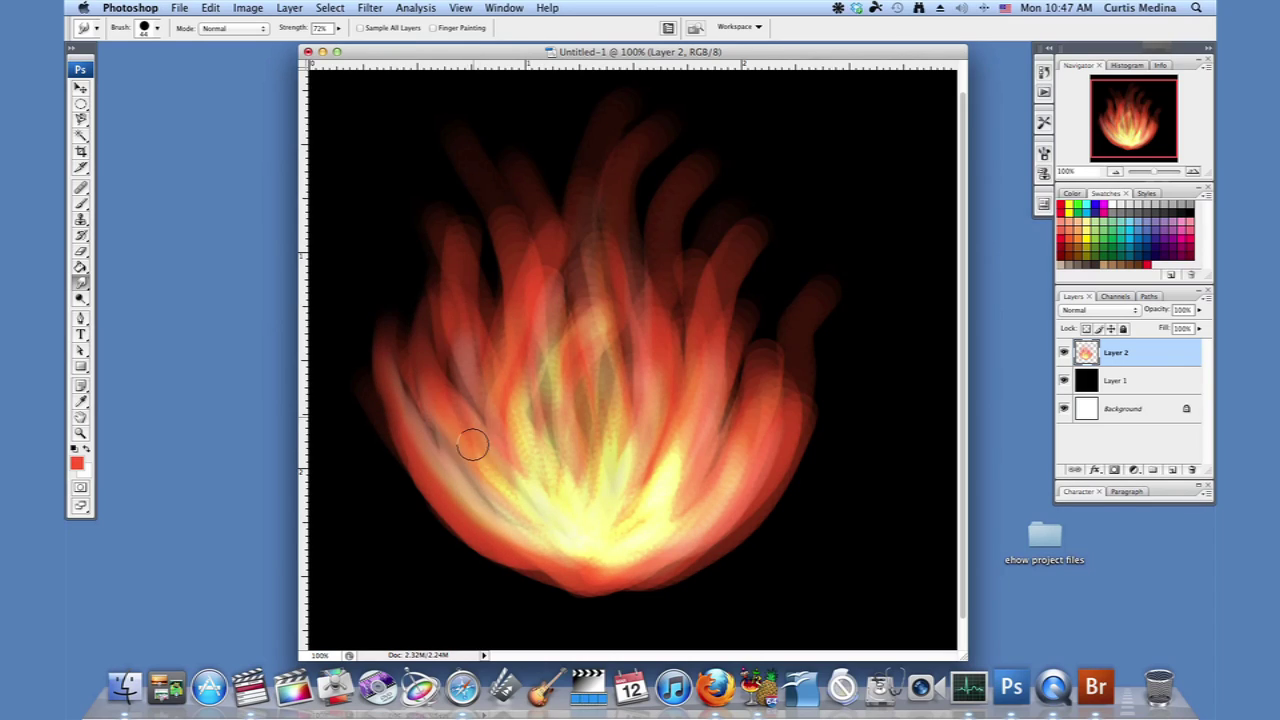
{"action": "left_click_drag", "start_coordinate": [443, 425], "coordinate": [427, 327]}
{"action": "left_click_drag", "start_coordinate": [462, 382], "coordinate": [456, 292]}
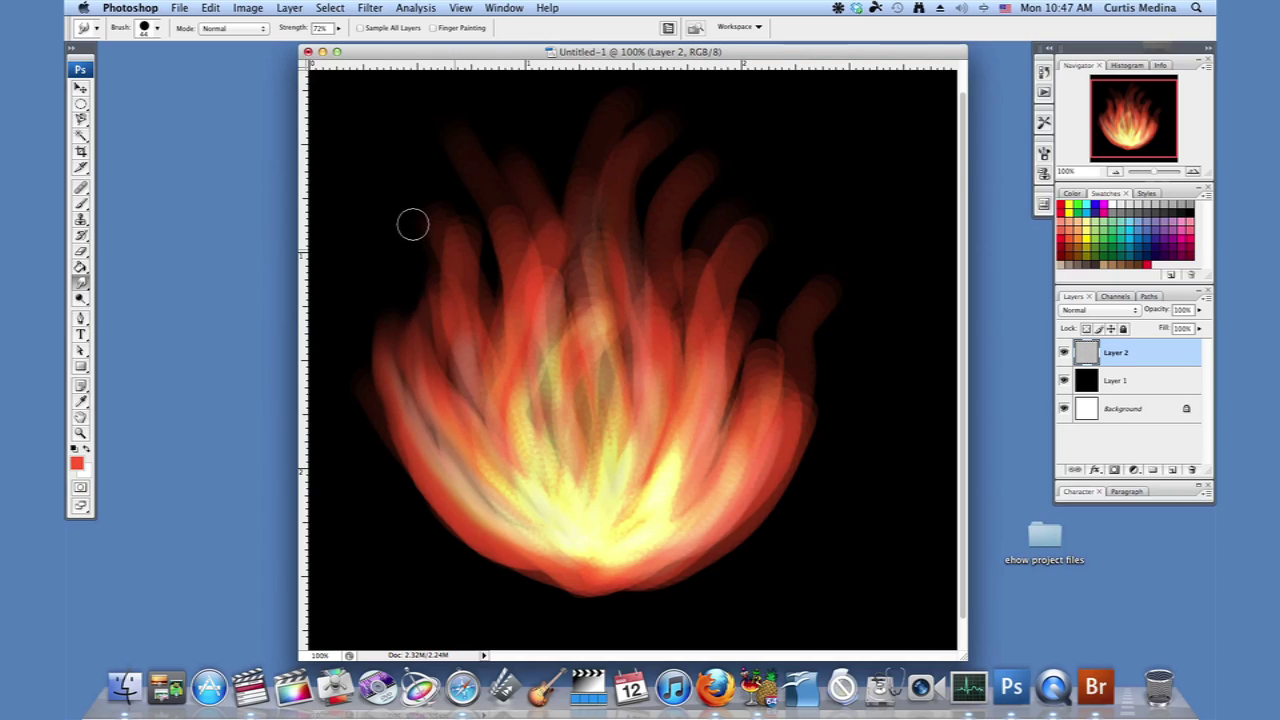
{"action": "left_click_drag", "start_coordinate": [446, 302], "coordinate": [452, 392]}
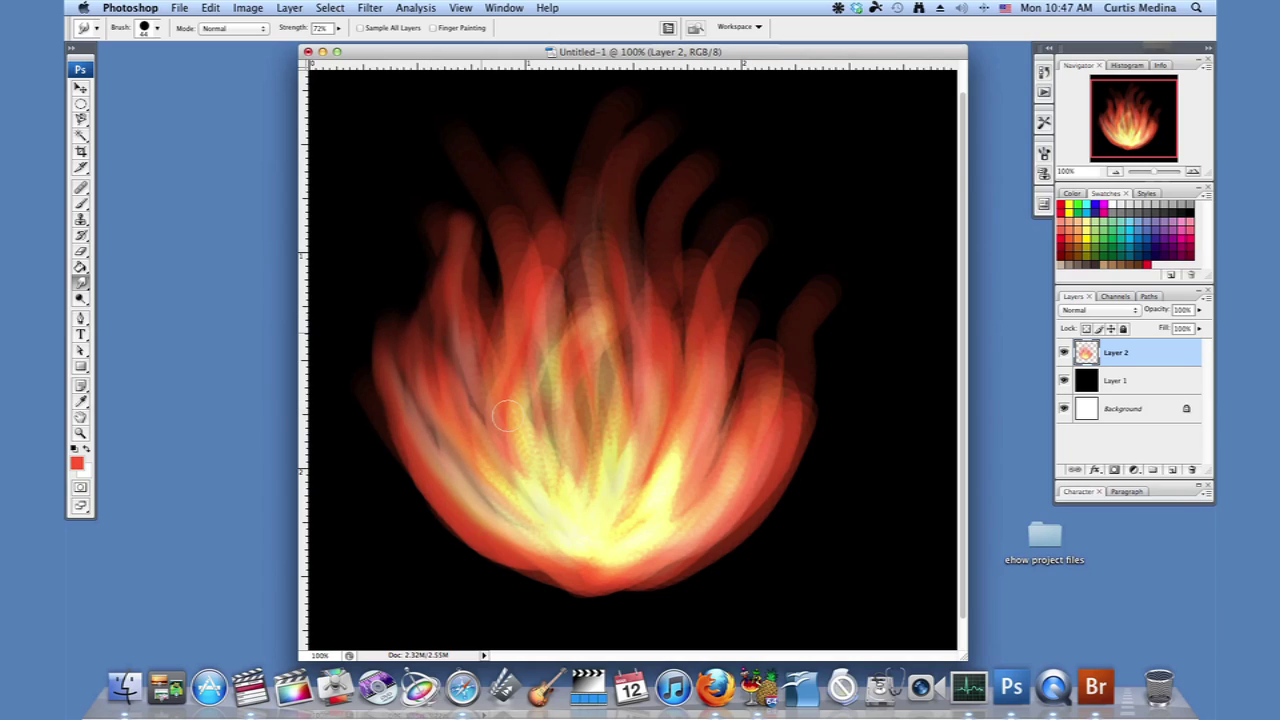
{"action": "left_click_drag", "start_coordinate": [488, 484], "coordinate": [469, 417]}
{"action": "left_click_drag", "start_coordinate": [580, 537], "coordinate": [513, 408]}
{"action": "mouse_move", "coordinate": [569, 531]}
{"action": "left_mouse_down"}
{"action": "mouse_move", "coordinate": [478, 372]}
{"action": "mouse_move", "coordinate": [477, 247]}
{"action": "left_mouse_up"}
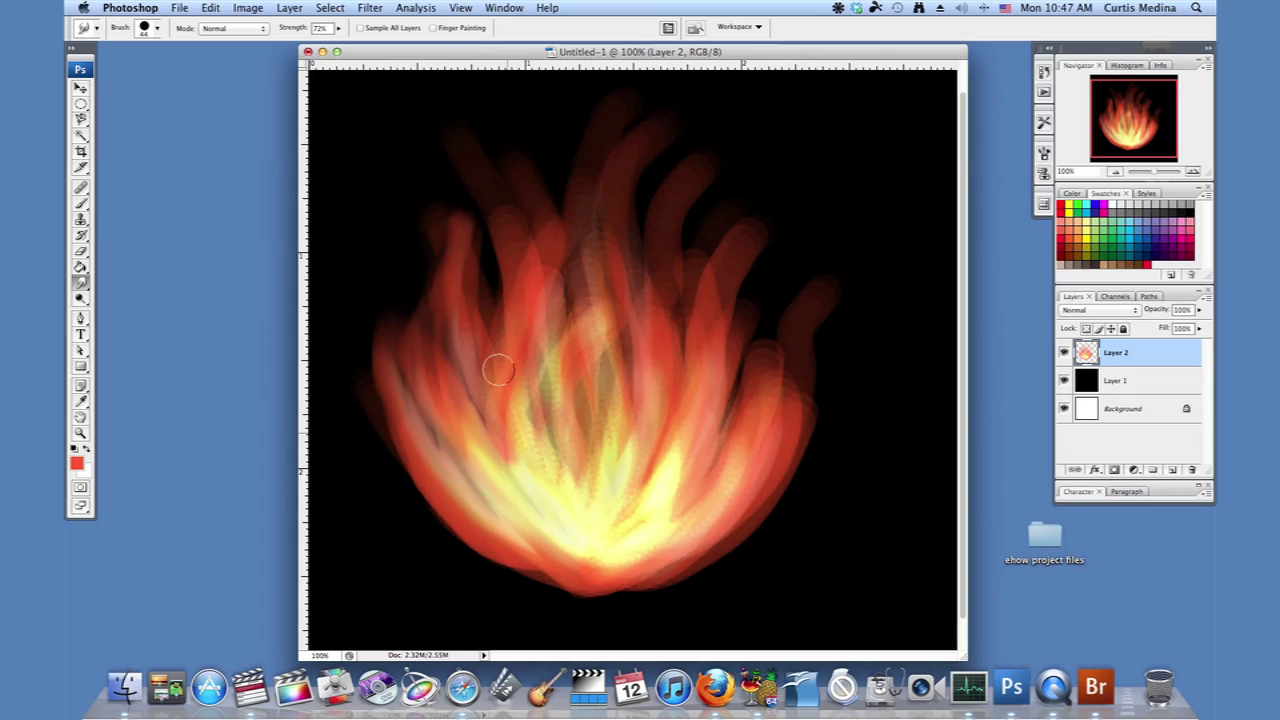
{"action": "mouse_move", "coordinate": [584, 515]}
{"action": "left_mouse_down"}
{"action": "mouse_move", "coordinate": [534, 446]}
{"action": "mouse_move", "coordinate": [504, 153]}
{"action": "left_mouse_up"}
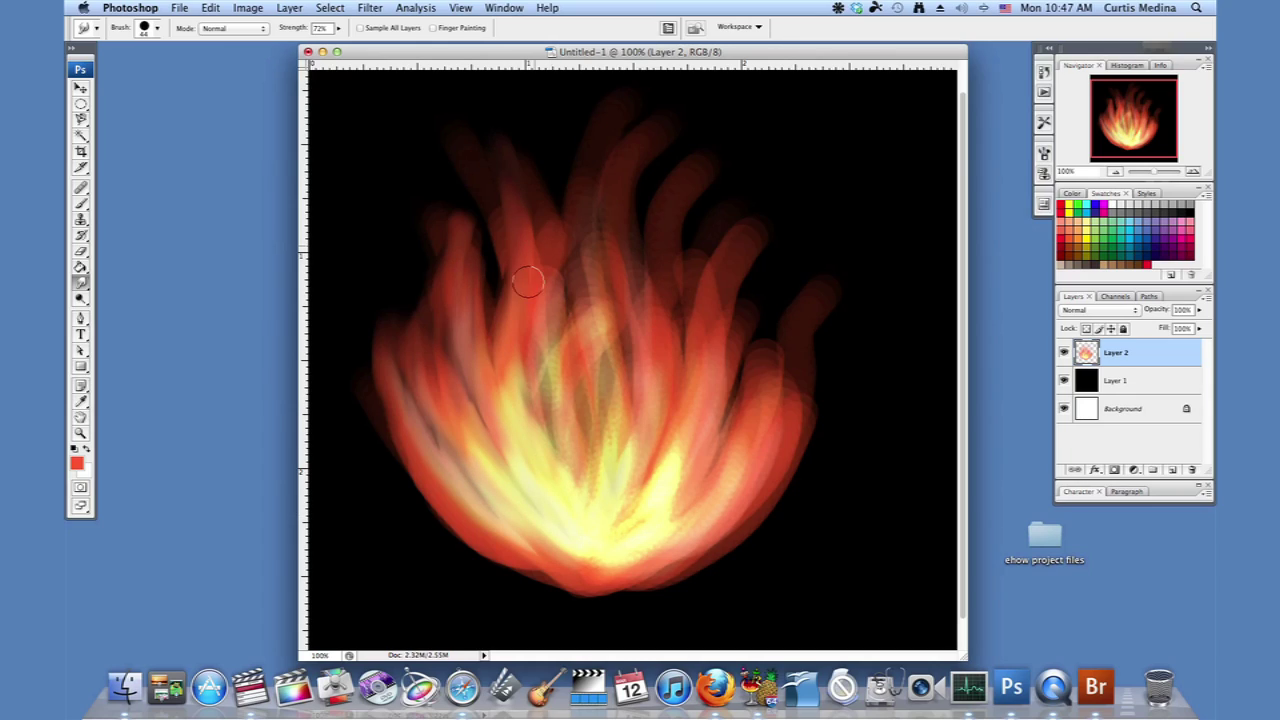
{"action": "left_click_drag", "start_coordinate": [497, 277], "coordinate": [491, 197]}
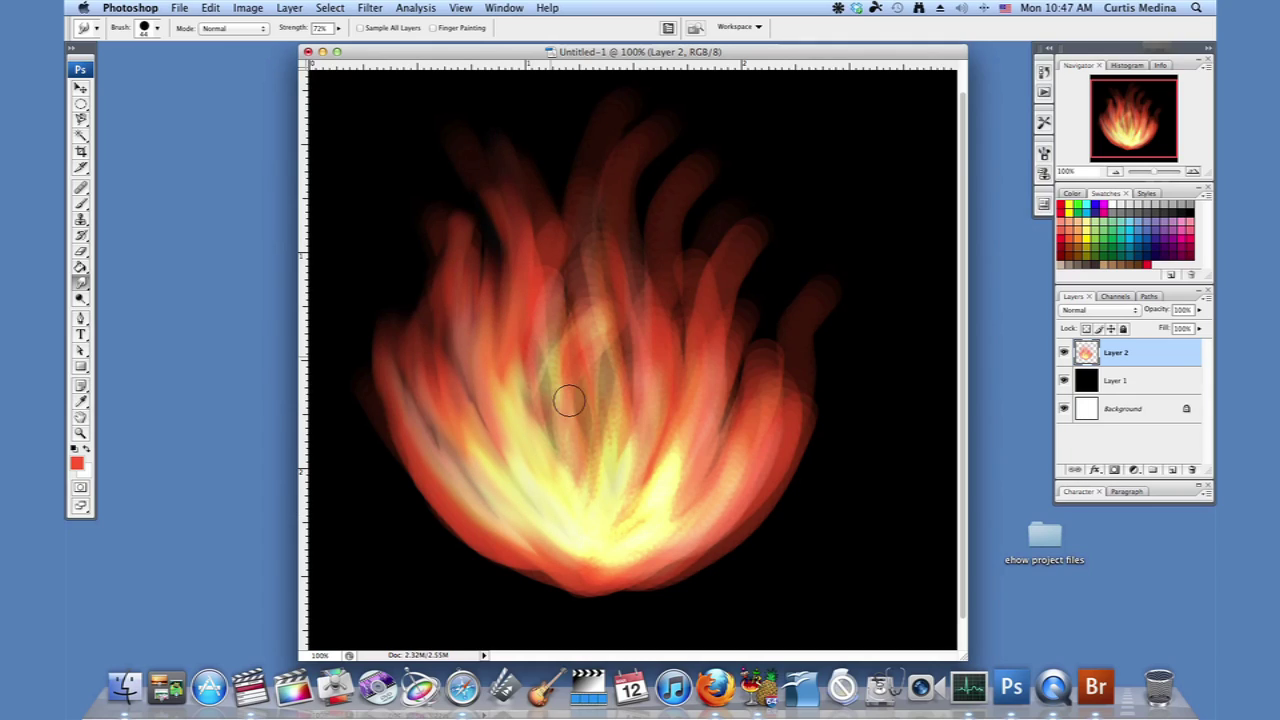
- Smudge the central and upper-right flames upward from the bright core, pulling their tips into thin points
{"action": "left_click_drag", "start_coordinate": [600, 491], "coordinate": [581, 353]}
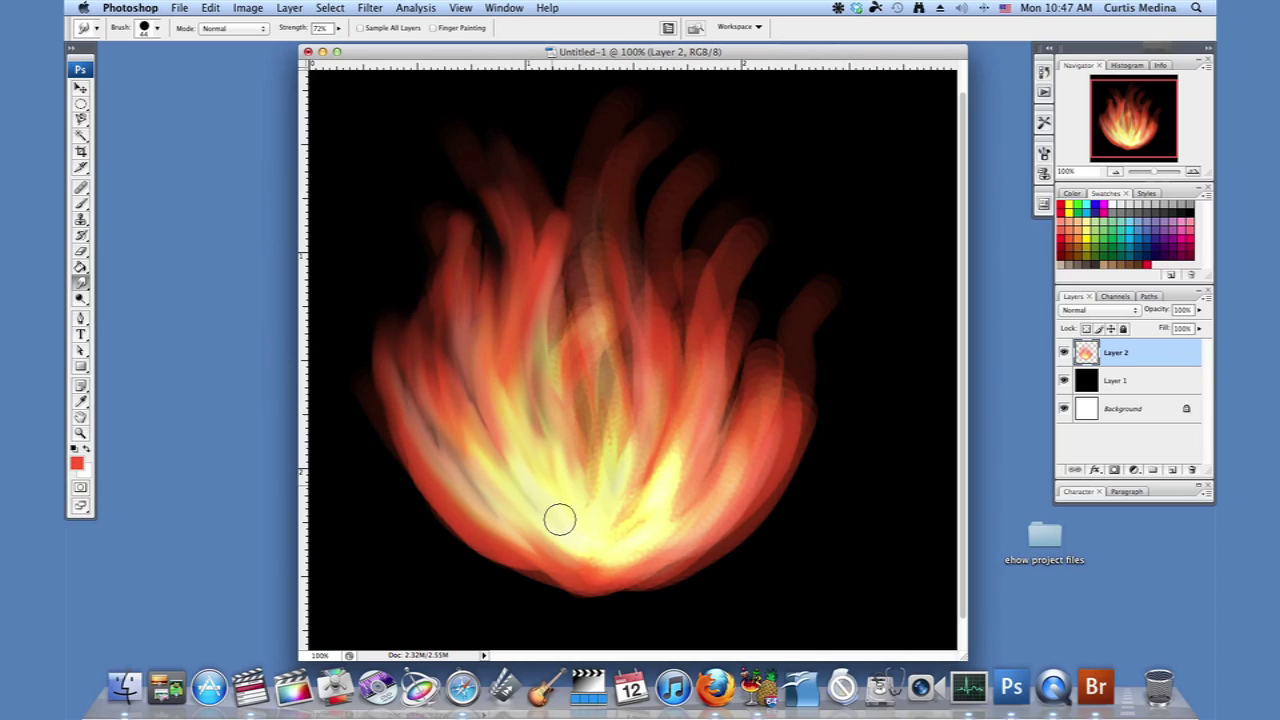
{"action": "mouse_move", "coordinate": [569, 474]}
{"action": "left_mouse_down"}
{"action": "mouse_move", "coordinate": [600, 174]}
{"action": "mouse_move", "coordinate": [583, 100]}
{"action": "left_mouse_up"}
{"action": "mouse_move", "coordinate": [582, 478]}
{"action": "left_mouse_down"}
{"action": "mouse_move", "coordinate": [588, 350]}
{"action": "mouse_move", "coordinate": [625, 175]}
{"action": "left_mouse_up"}
{"action": "left_click_drag", "start_coordinate": [604, 490], "coordinate": [631, 185]}
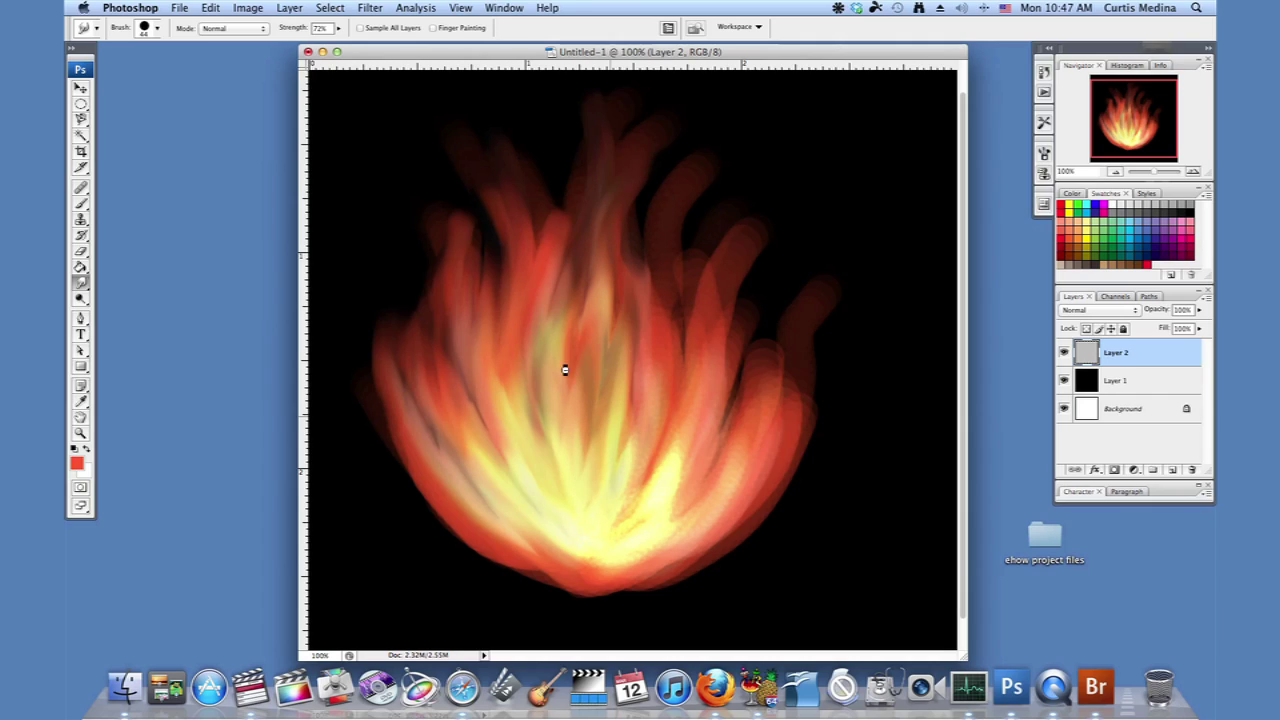
{"action": "mouse_move", "coordinate": [631, 355]}
{"action": "left_mouse_down"}
{"action": "mouse_move", "coordinate": [637, 160]}
{"action": "mouse_move", "coordinate": [694, 103]}
{"action": "left_mouse_up"}
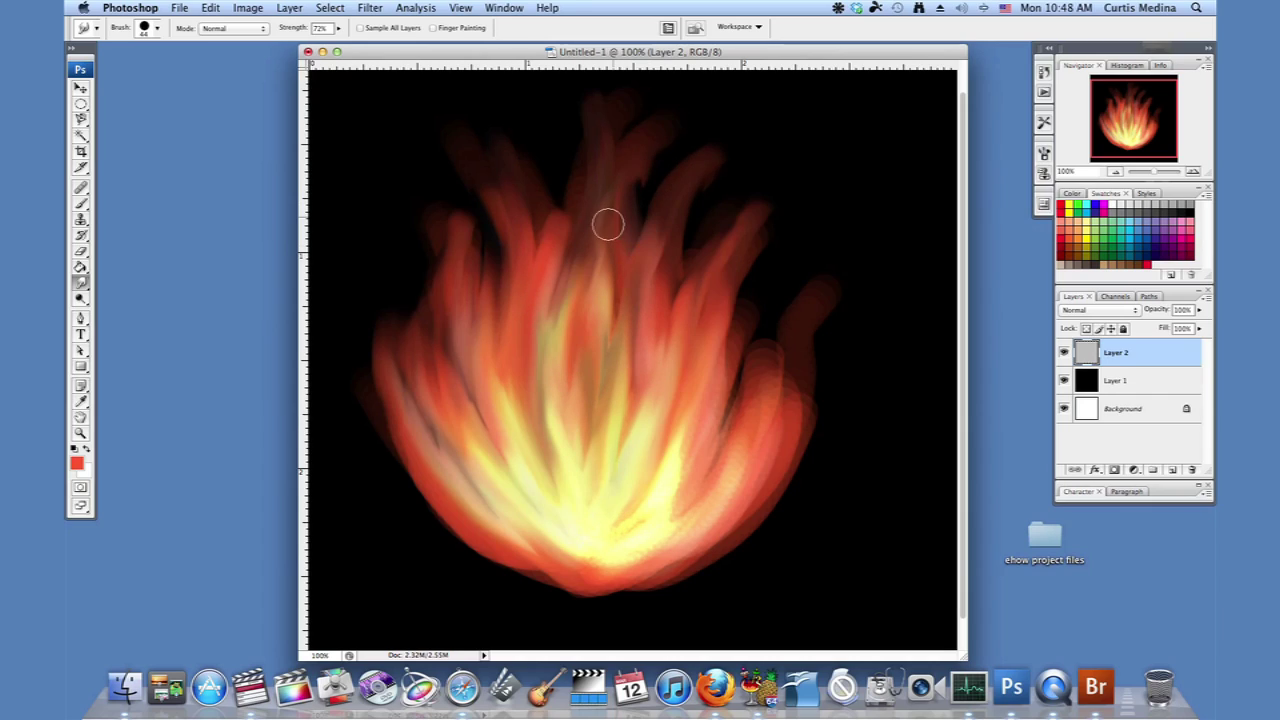
{"action": "left_click_drag", "start_coordinate": [607, 224], "coordinate": [666, 120]}
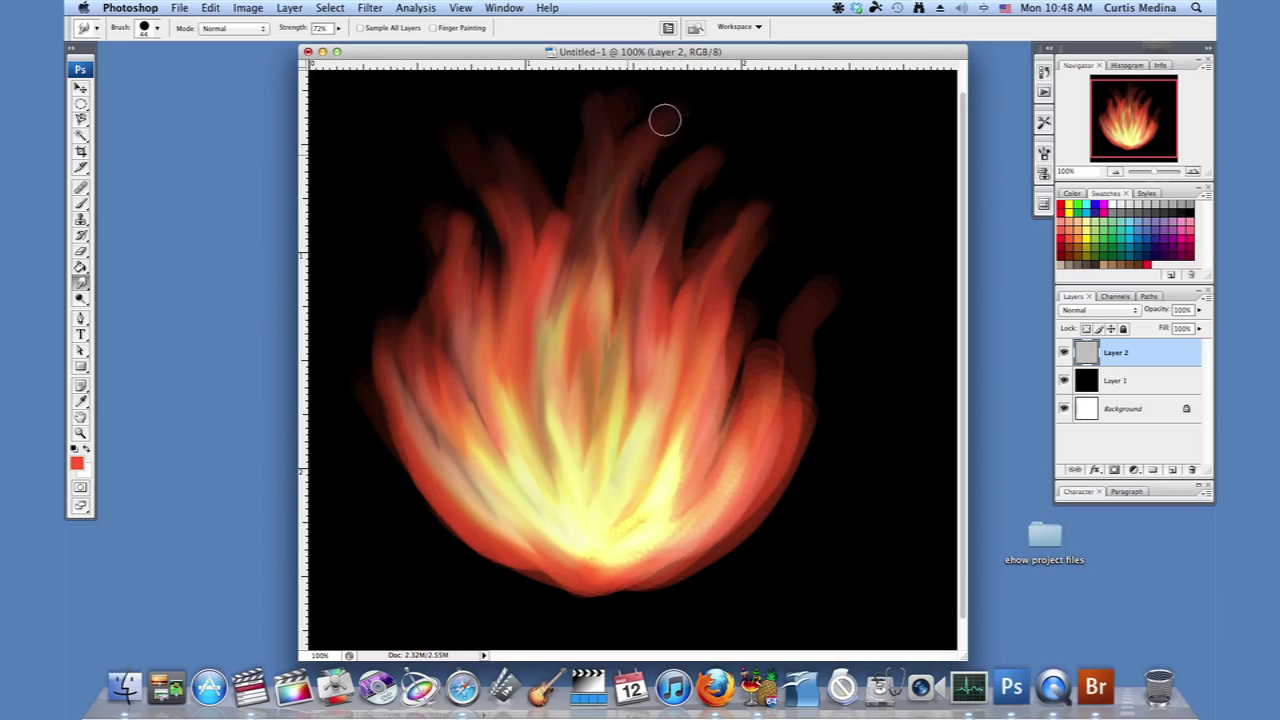
{"action": "left_click_drag", "start_coordinate": [560, 251], "coordinate": [562, 158]}
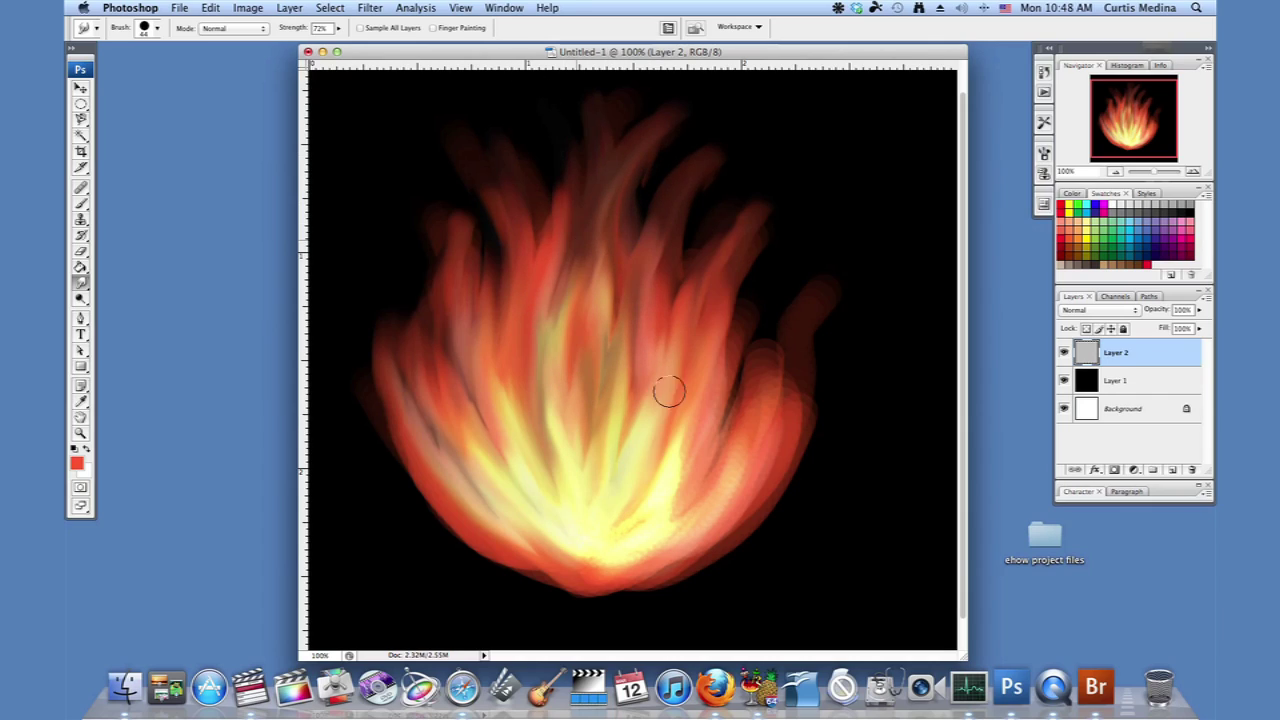